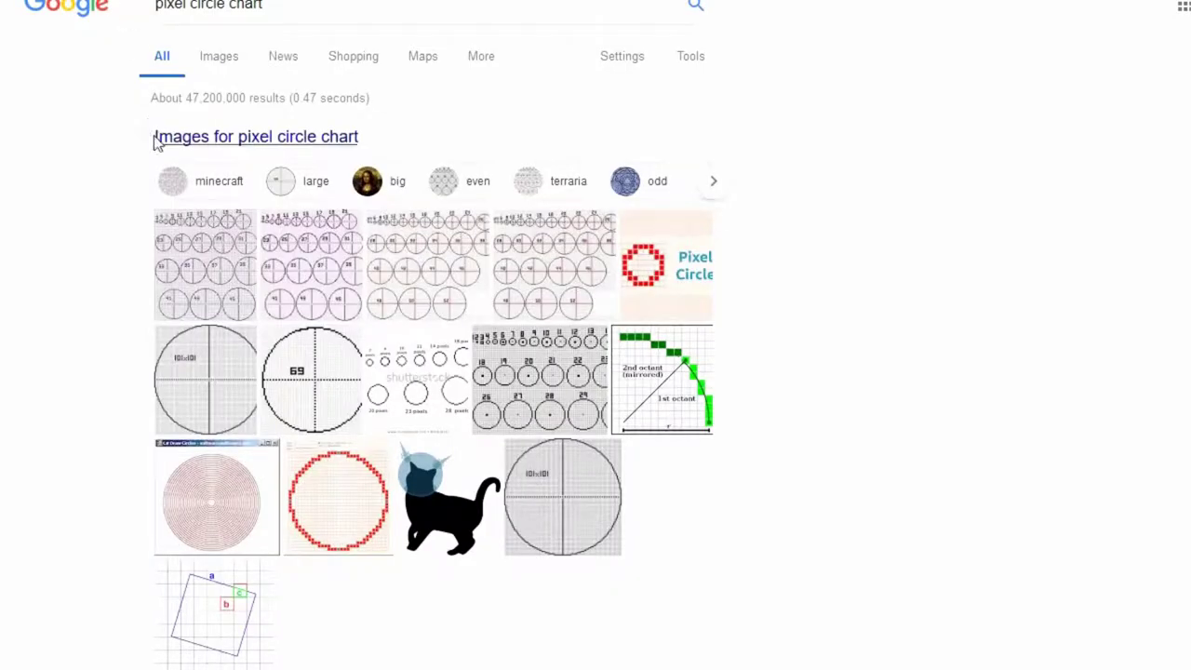
- View the even-diameter circle chart among the "pixel circle chart" results and return to the results page
scroll(333, 150, "up", 1)
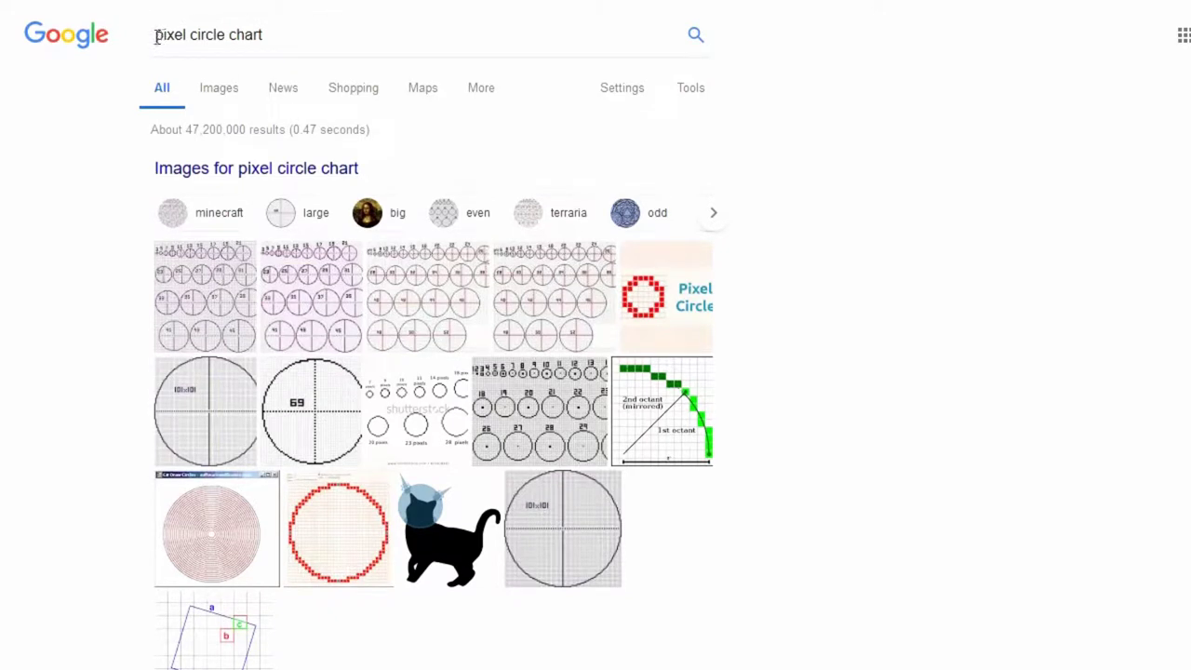
left_click_drag(156, 35, 270, 37)
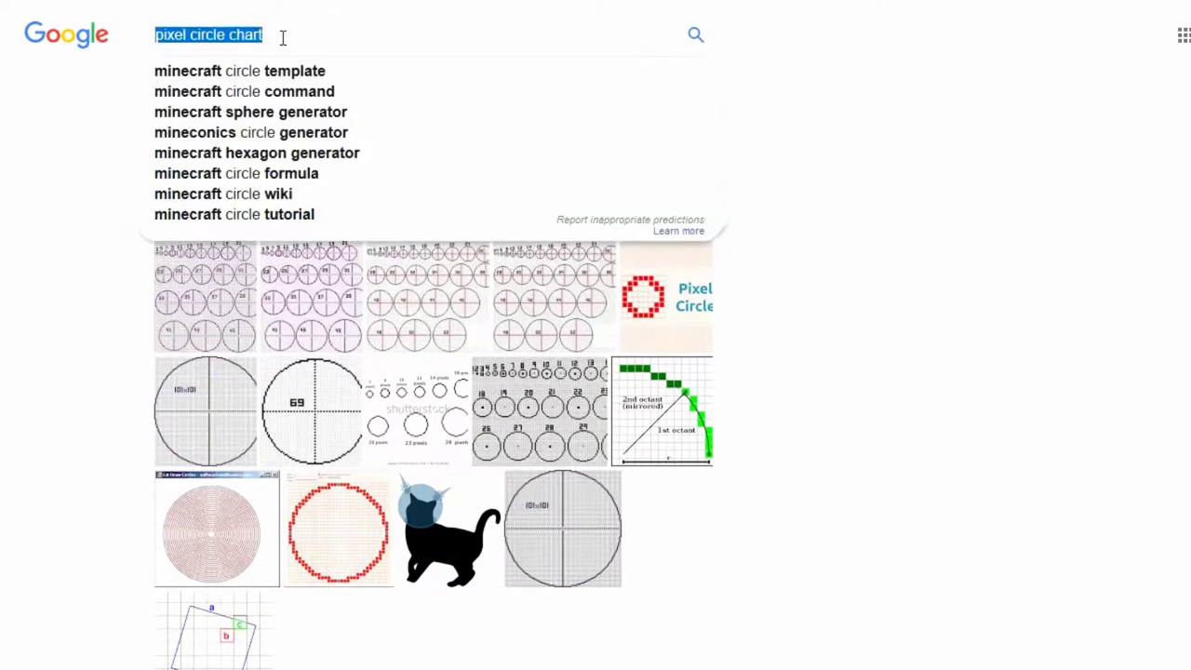
left_click(1057, 257)
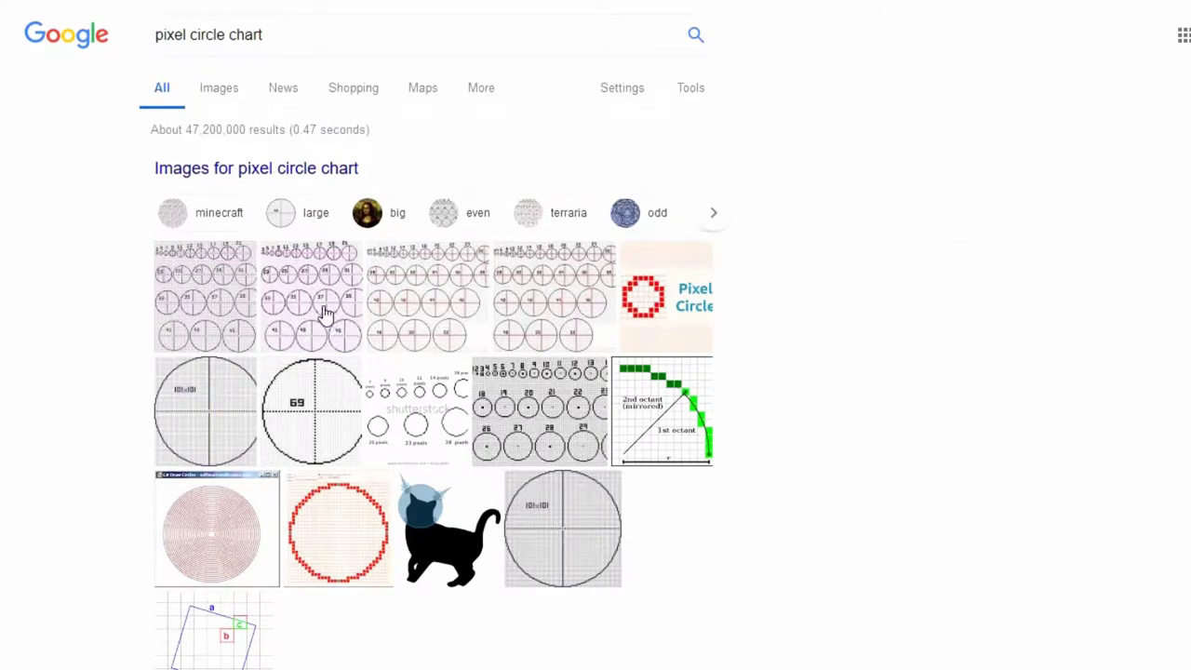
left_click(433, 310)
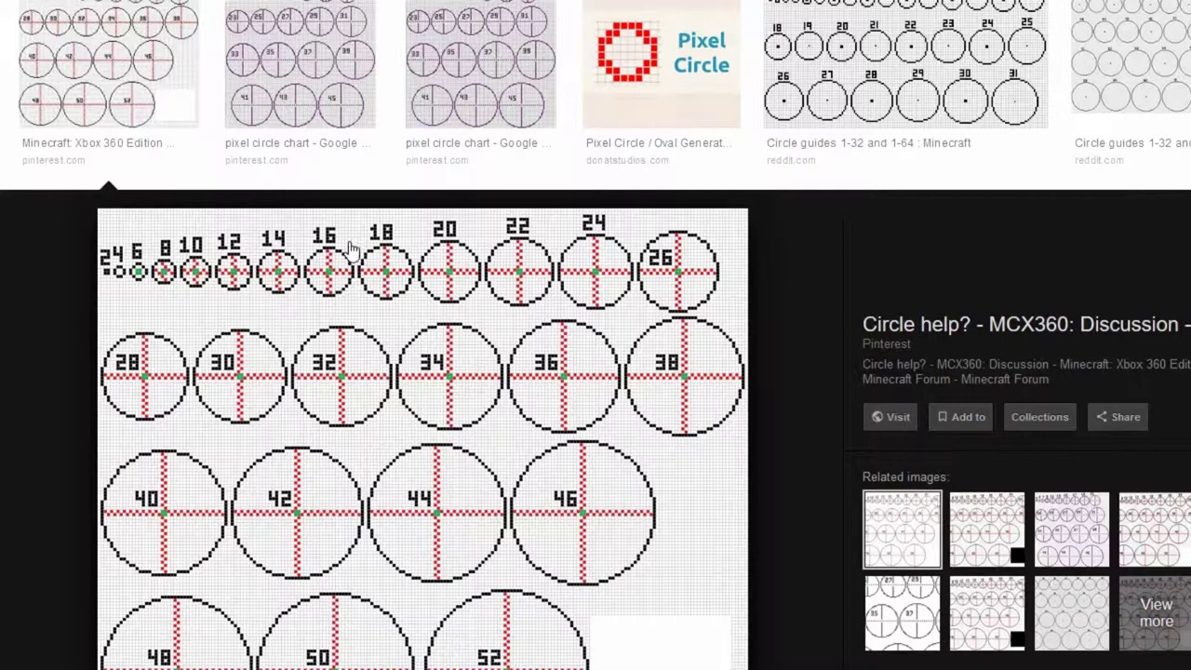
scroll(354, 253, "up", 2)
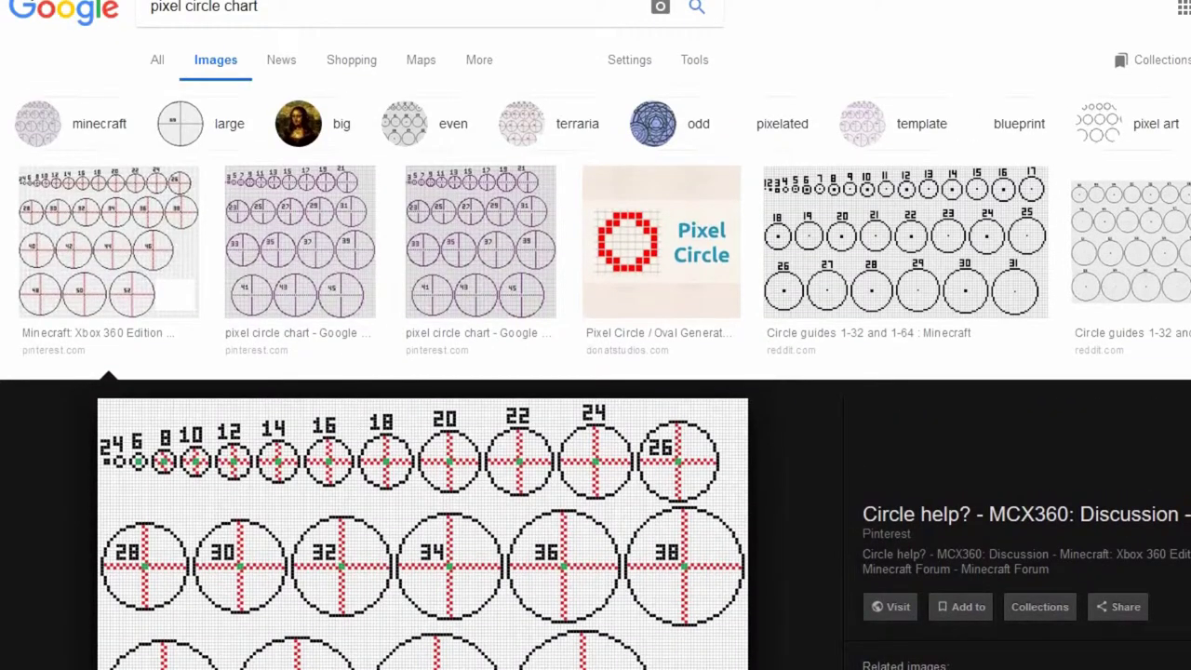
left_click(11, 2)
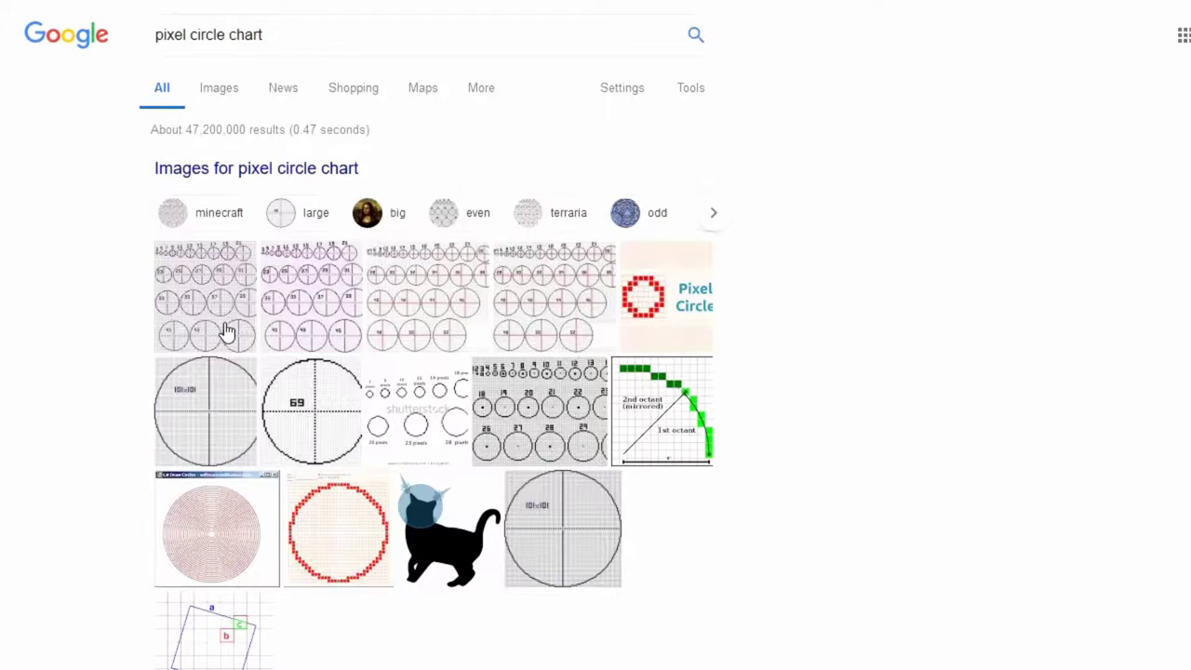
- View the odd-diameter pixel circle chart from the image results and return to the results page
left_click(226, 332)
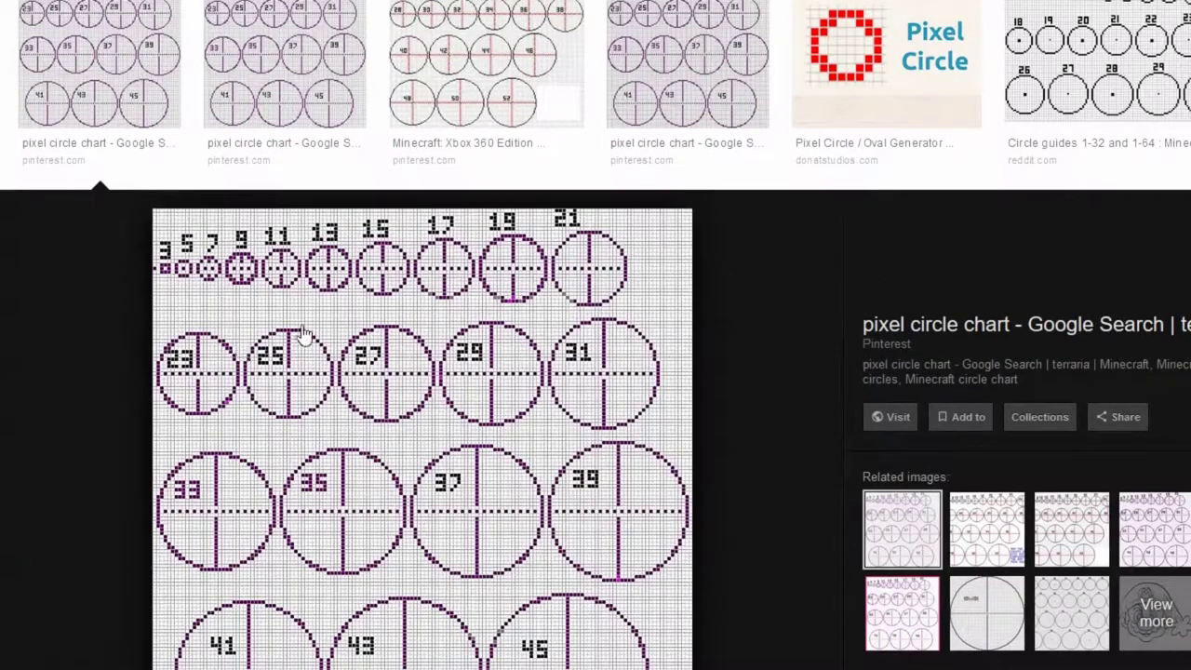
scroll(386, 340, "up", 1)
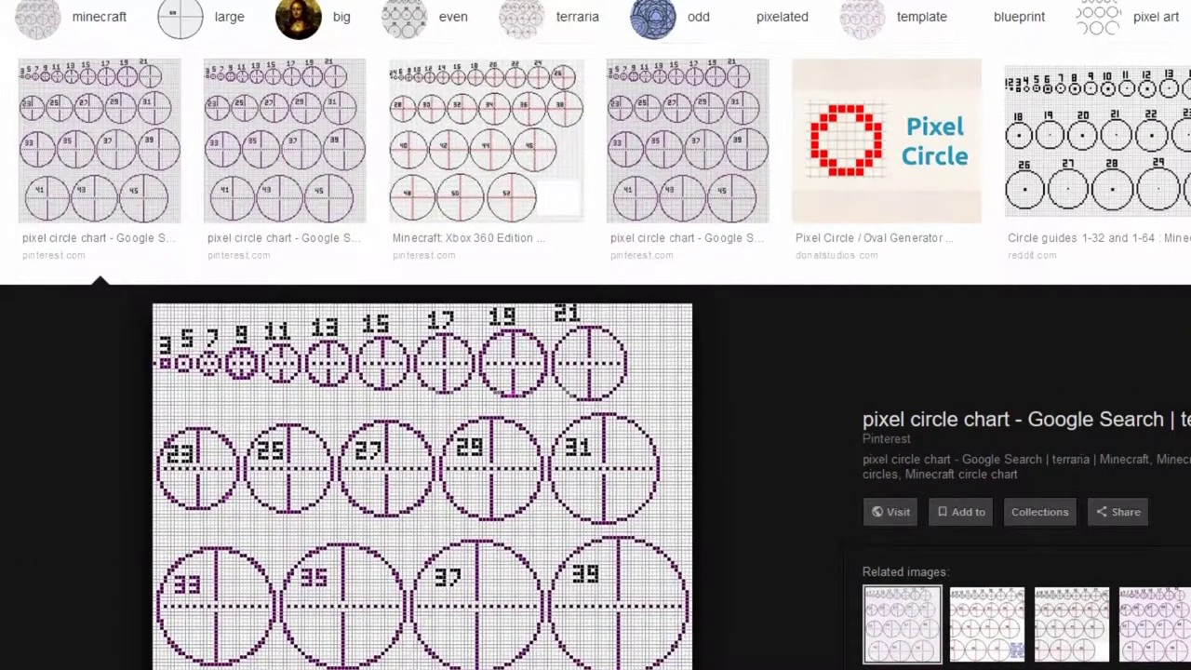
key("alt+Left")
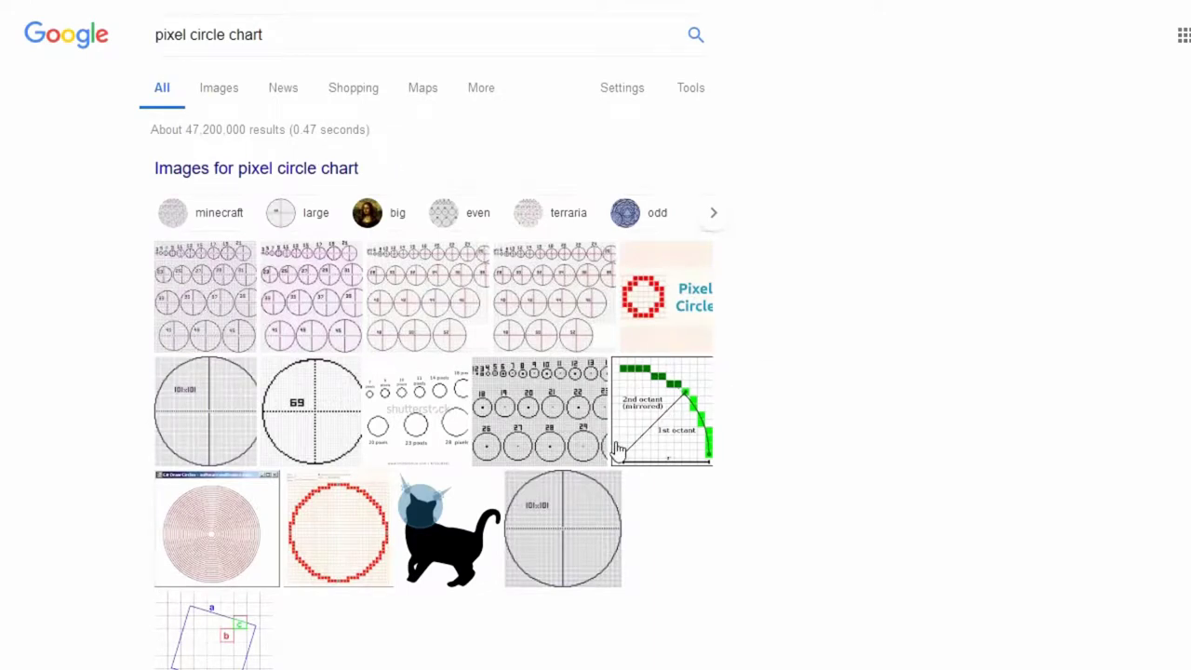
- Open the Donat Studios Pixel Circle / Oval Generator page and examine its generated circle down to the lower edge
left_click(436, 544)
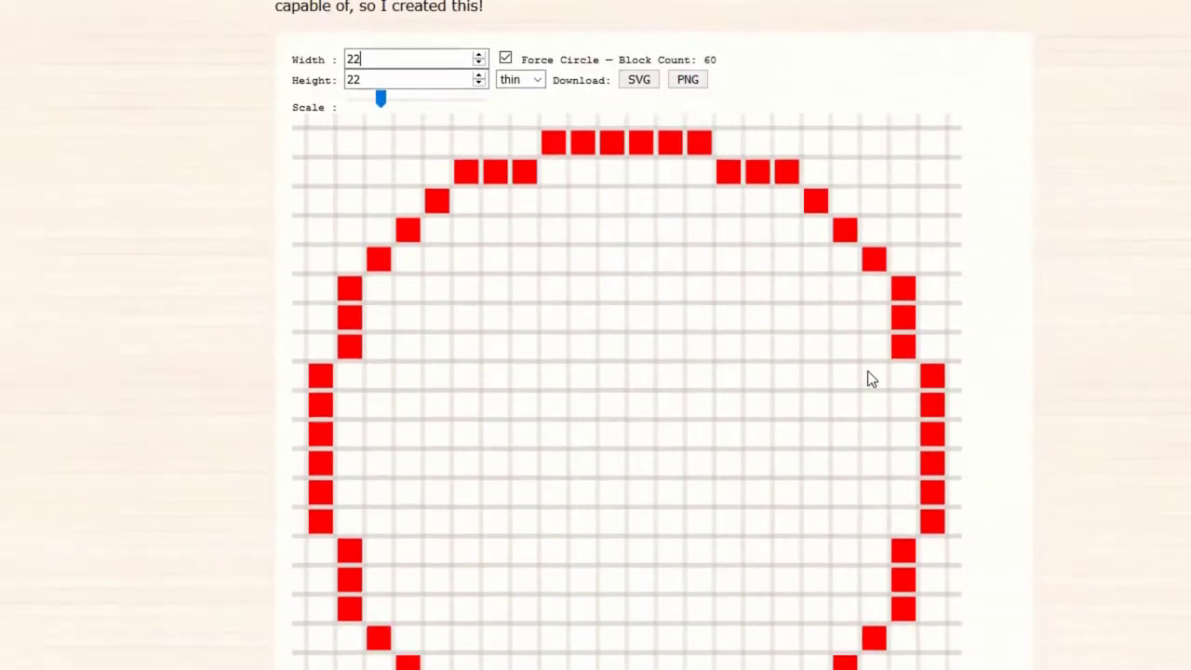
scroll(871, 377, "down", 1)
scroll(871, 374, "down", 1)
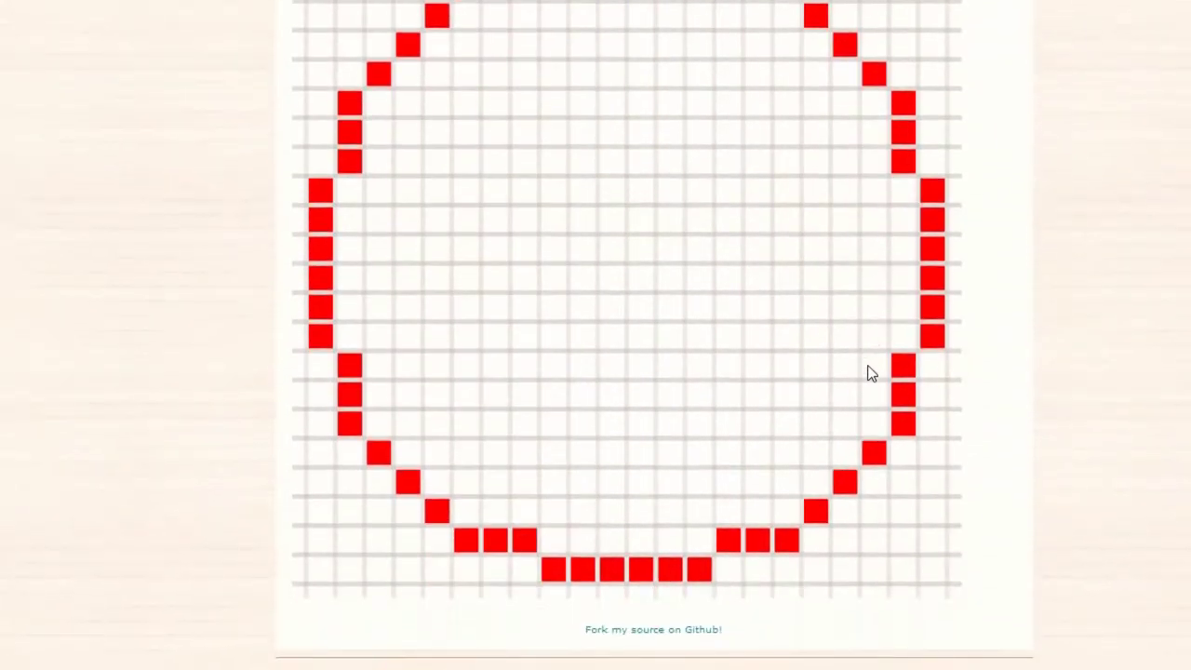
- Shrink the generated circle by lowering its width block by block to less than 15
scroll(869, 372, "up", 3)
left_click(469, 147)
left_click(478, 156)
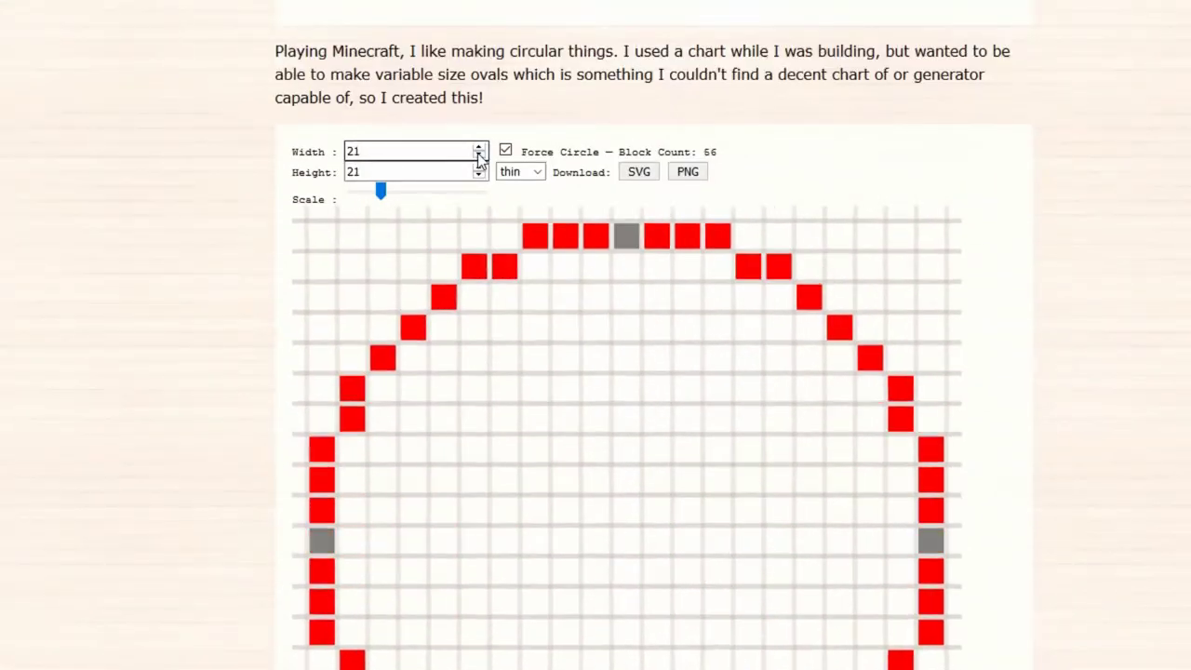
left_click(478, 156)
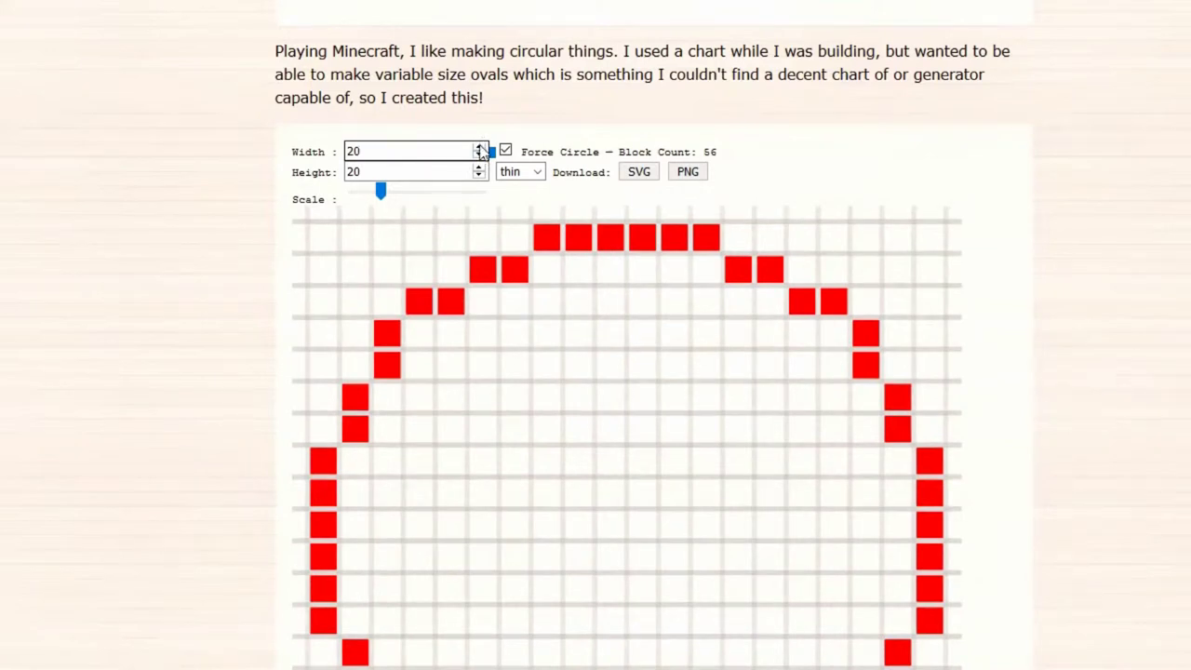
left_click(478, 156)
left_click(478, 156)
left_click(478, 157)
left_click(479, 156)
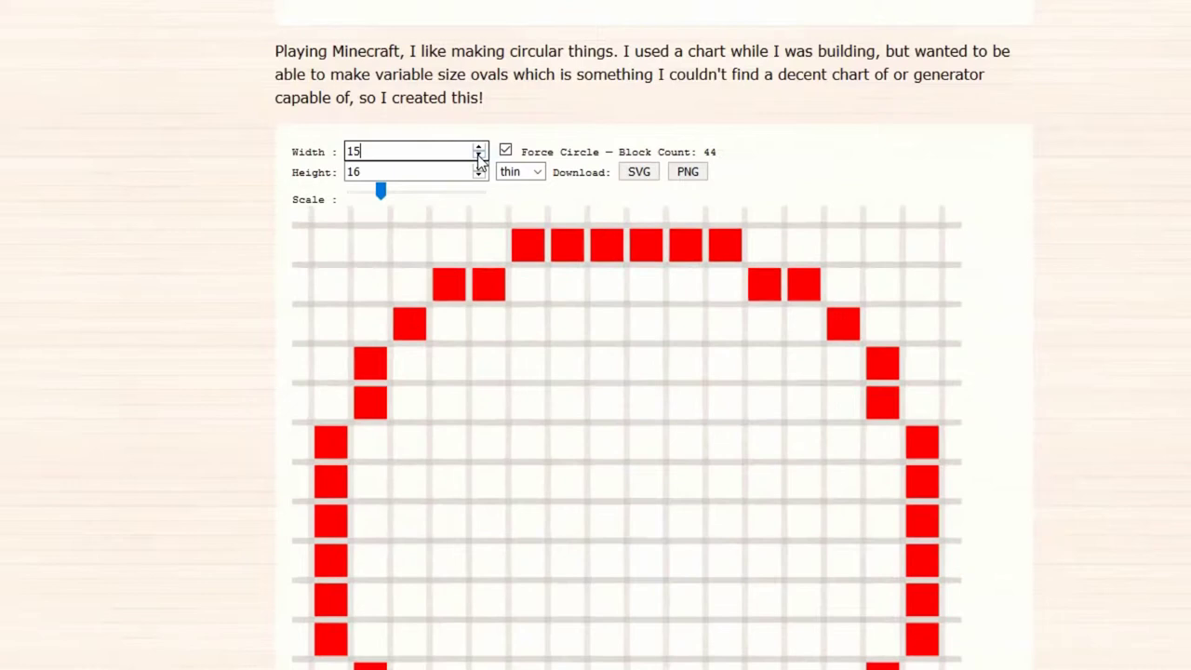
left_click(478, 156)
left_click(478, 156)
left_click(479, 156)
- Enlarge the generated circle by raising its width block by block to 22
left_click(478, 152)
left_click(478, 152)
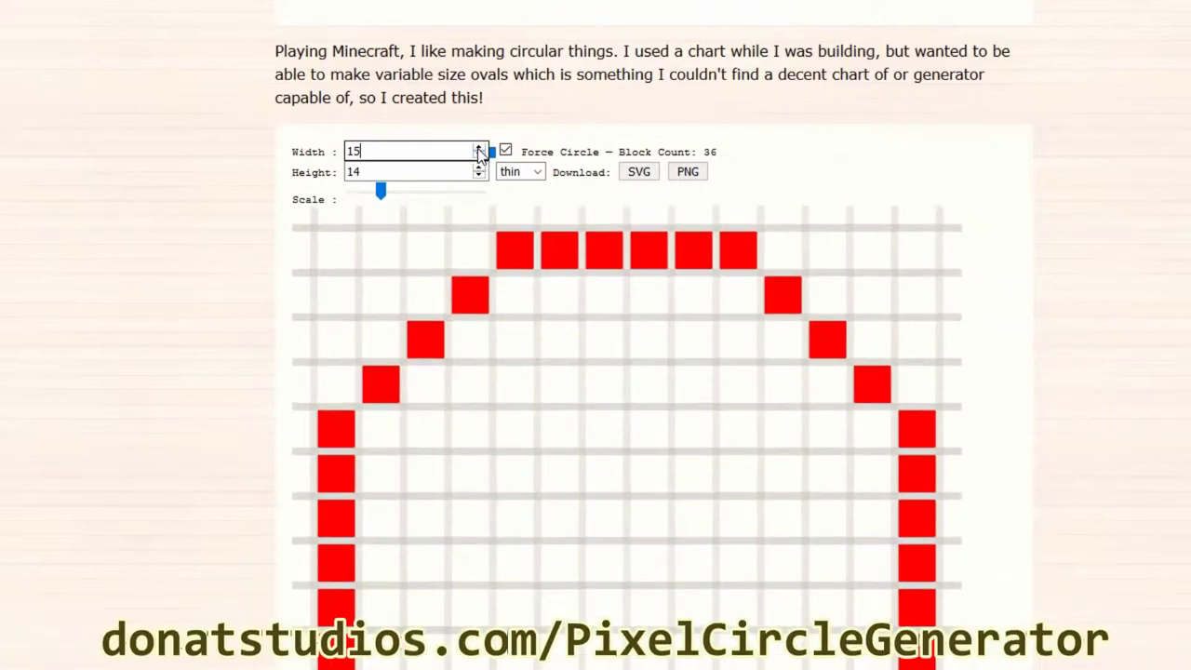
left_click(478, 152)
left_click(478, 152)
left_click(478, 151)
left_click(478, 152)
left_click(478, 152)
left_click(478, 152)
left_click(478, 151)
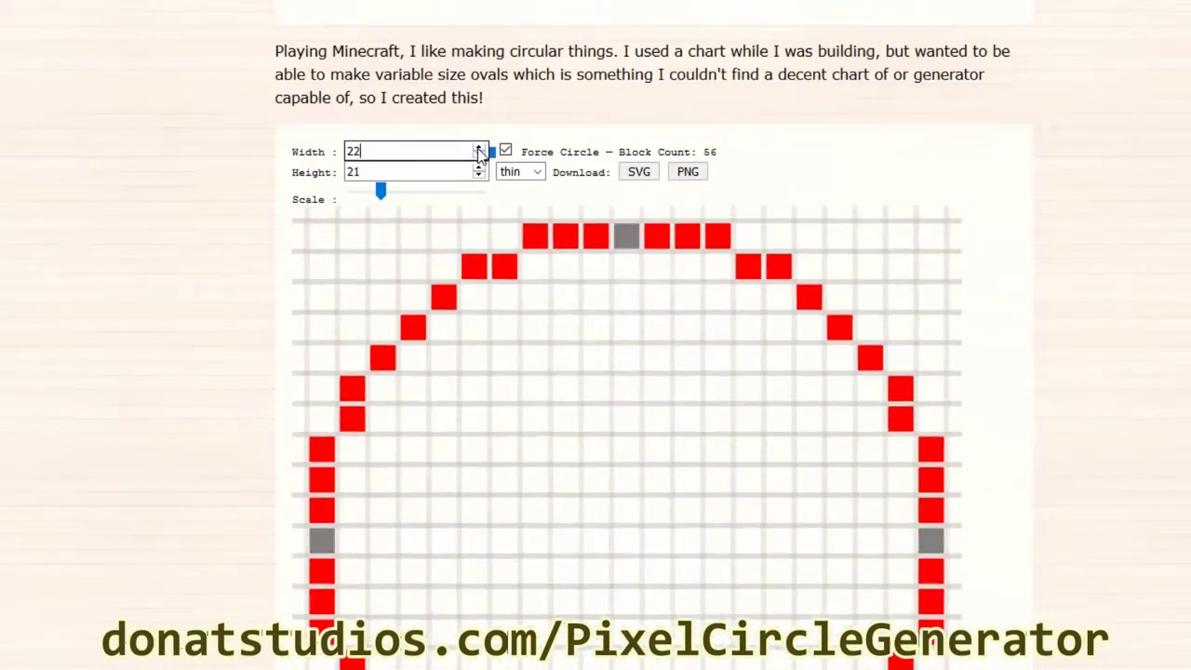
- Reduce the generated circle's width to 18 blocks
left_click(479, 156)
left_click(478, 156)
left_click(478, 156)
left_click(478, 156)
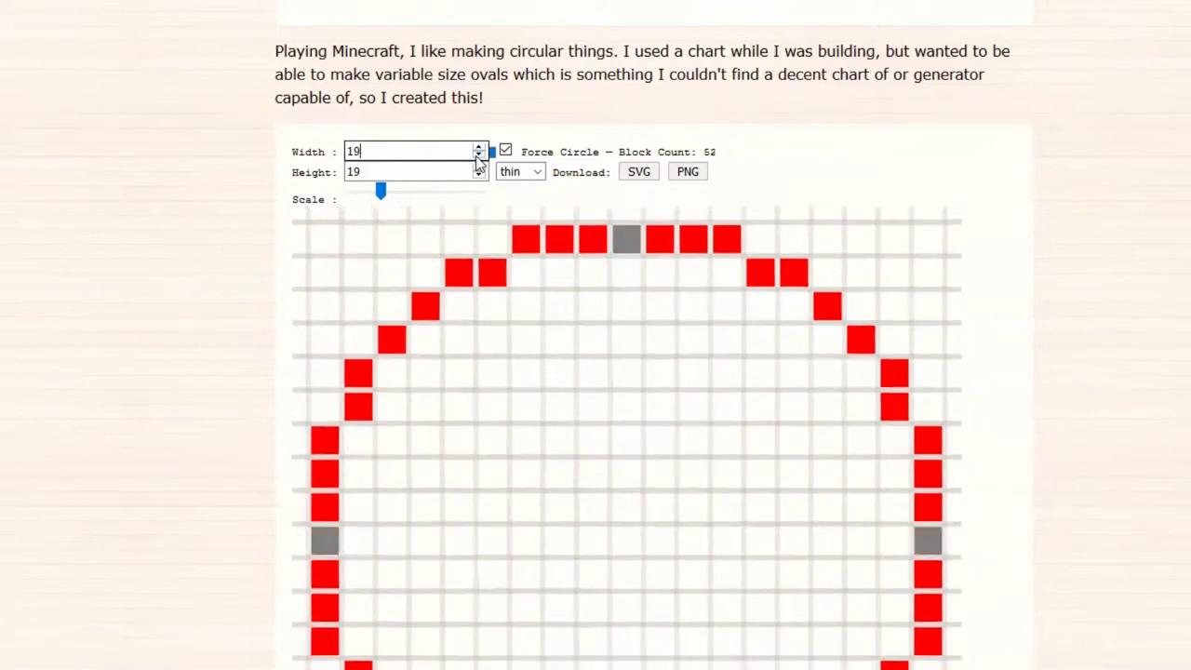
key("shift+Tab")
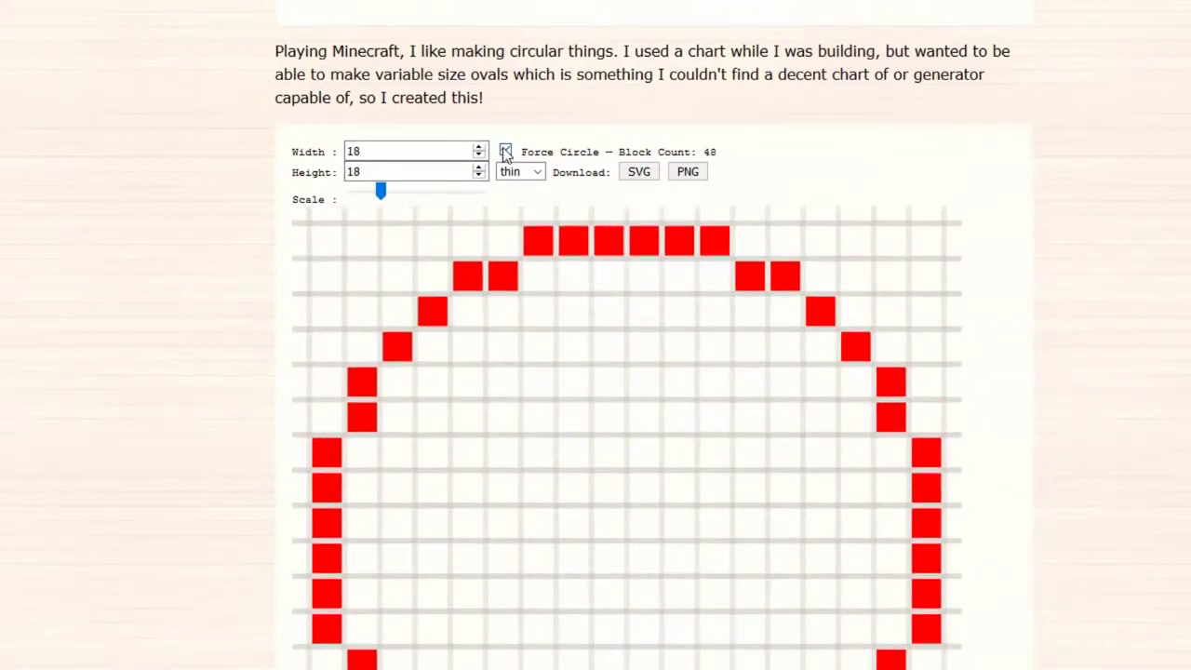
- Turn off Force Circle and lower the height to 9 blocks to make a flat oval
left_click(508, 151)
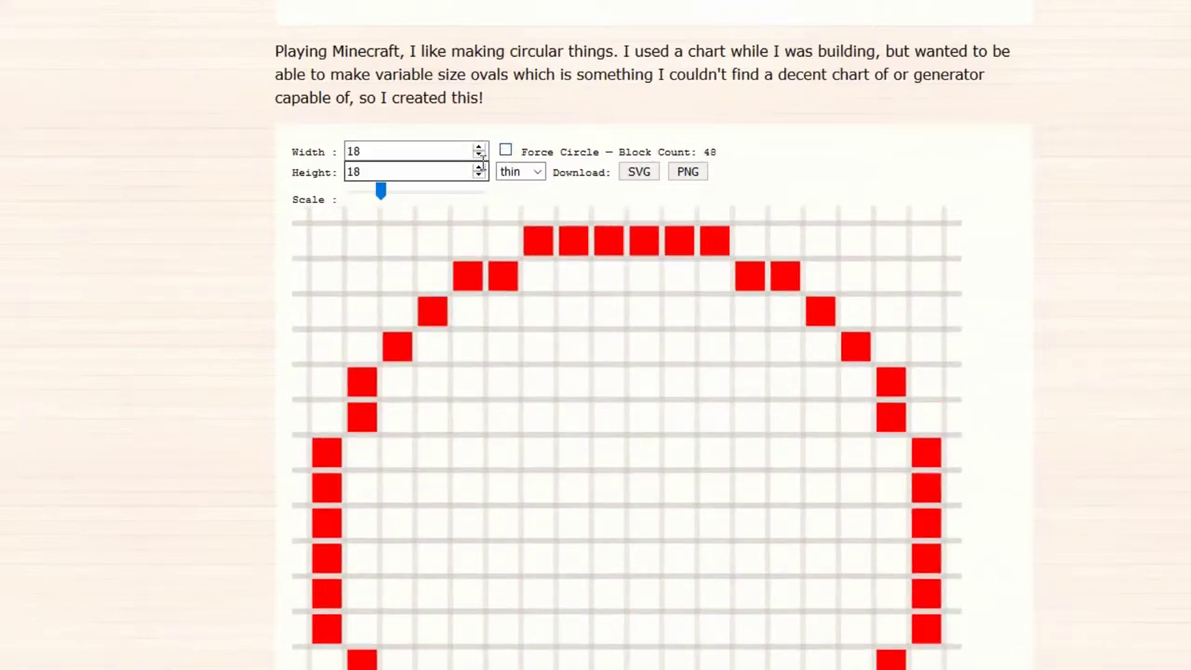
left_click(478, 175)
left_click(478, 176)
left_click(478, 176)
left_click(478, 176)
left_click(478, 176)
left_click(478, 176)
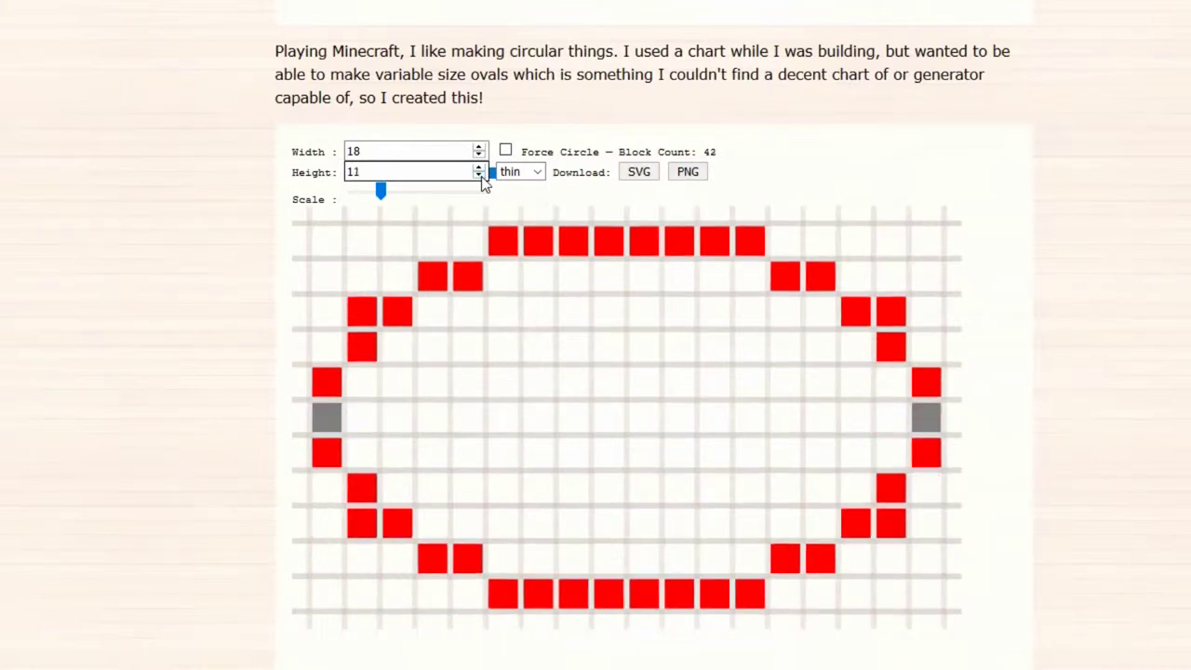
left_click(478, 176)
left_click(478, 176)
left_click(478, 176)
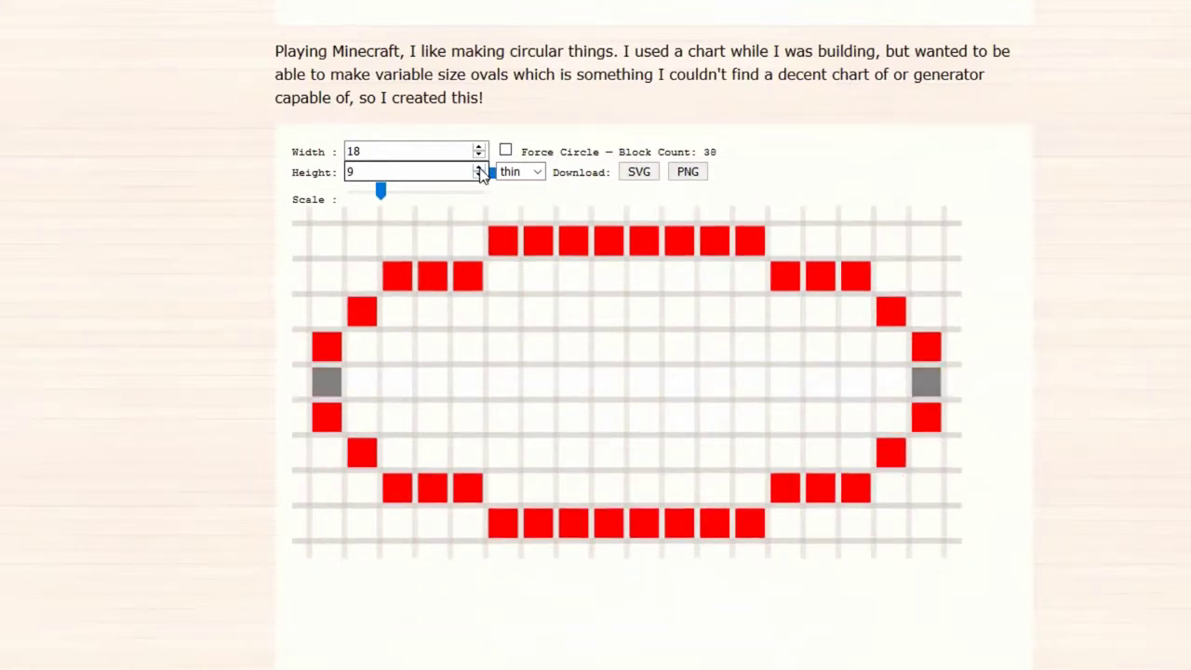
- Raise the oval's height to 13 blocks
left_click(478, 168)
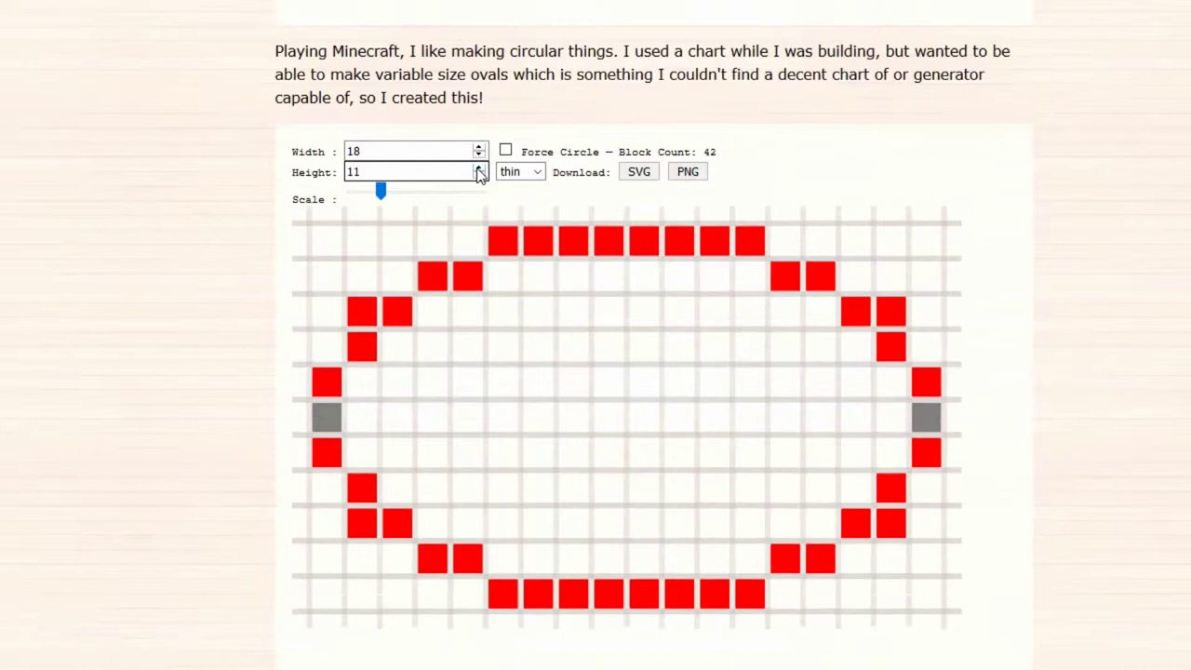
left_click(478, 168)
left_click(478, 168)
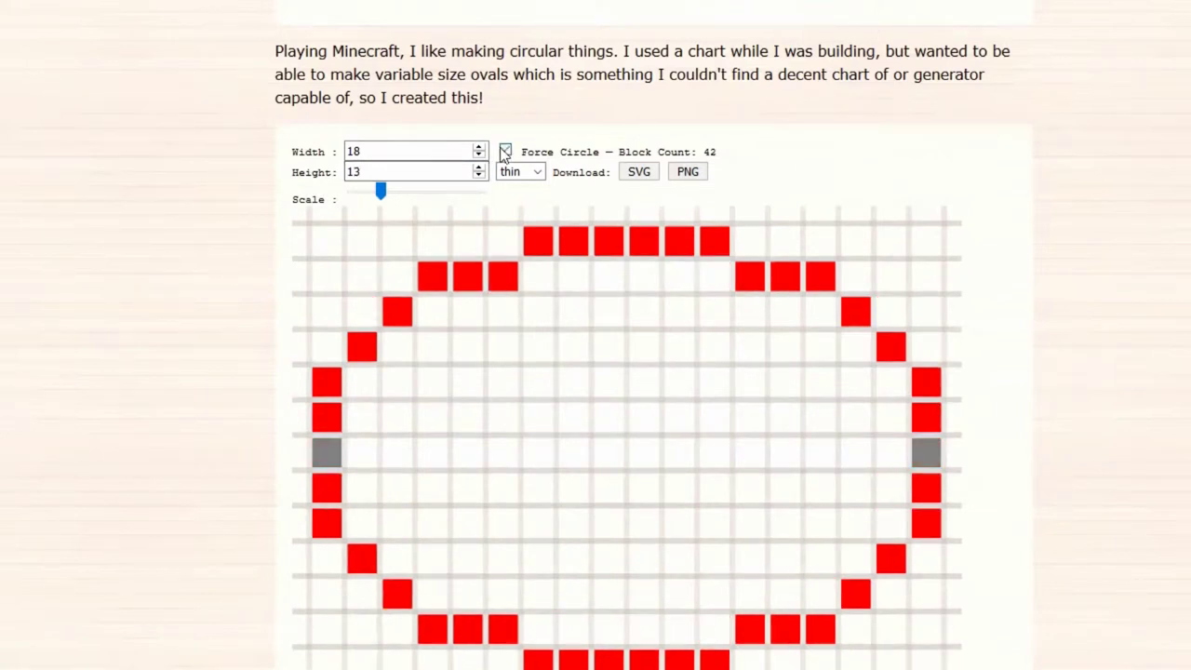
- Turn Force Circle back on and set the circle's height and width to 15 blocks
left_click(504, 151)
left_click(479, 170)
left_click(479, 169)
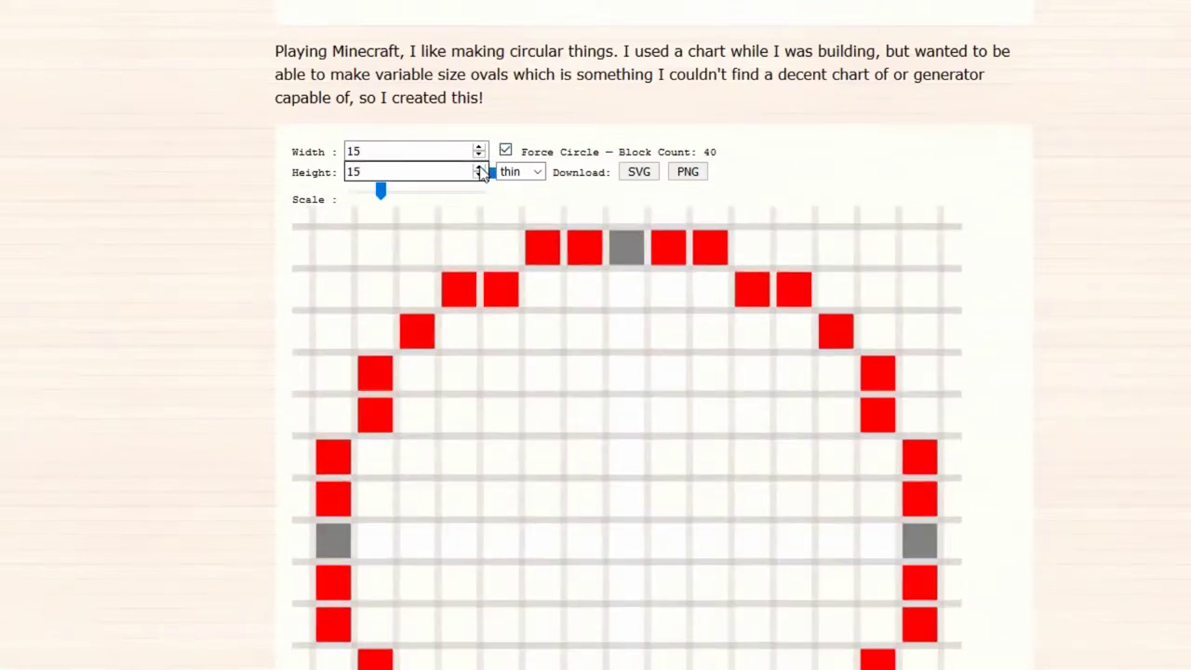
- Try the thick and filled styles on the 15-block circle and return it to thin
left_click(512, 173)
left_click(538, 173)
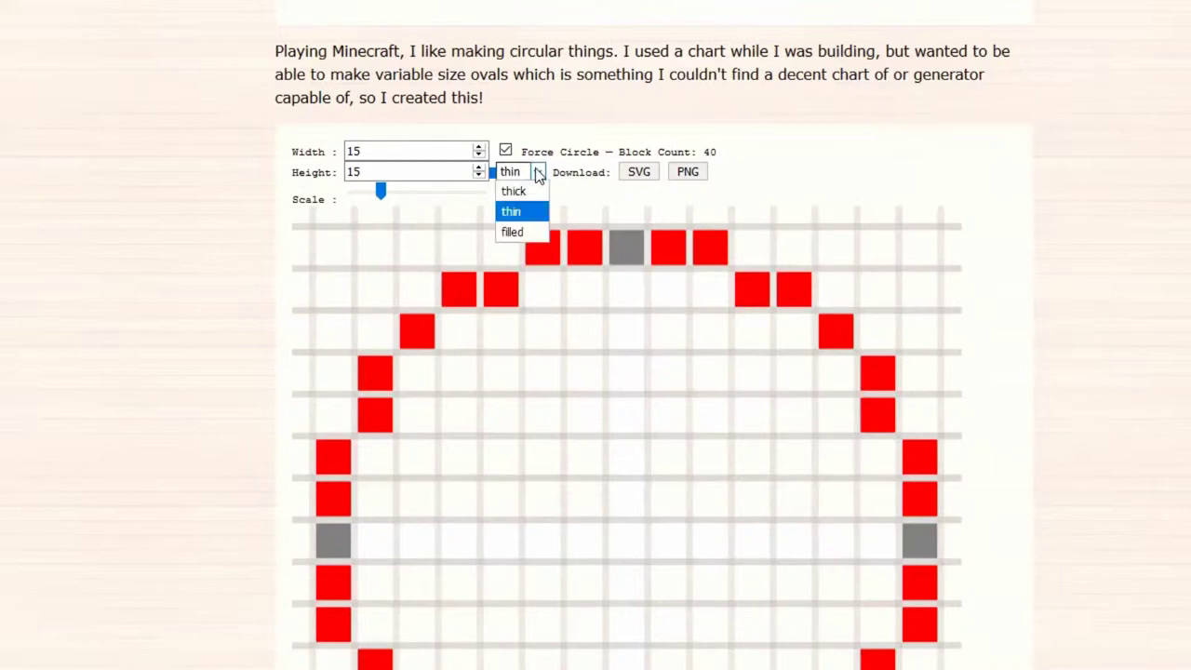
left_click(532, 192)
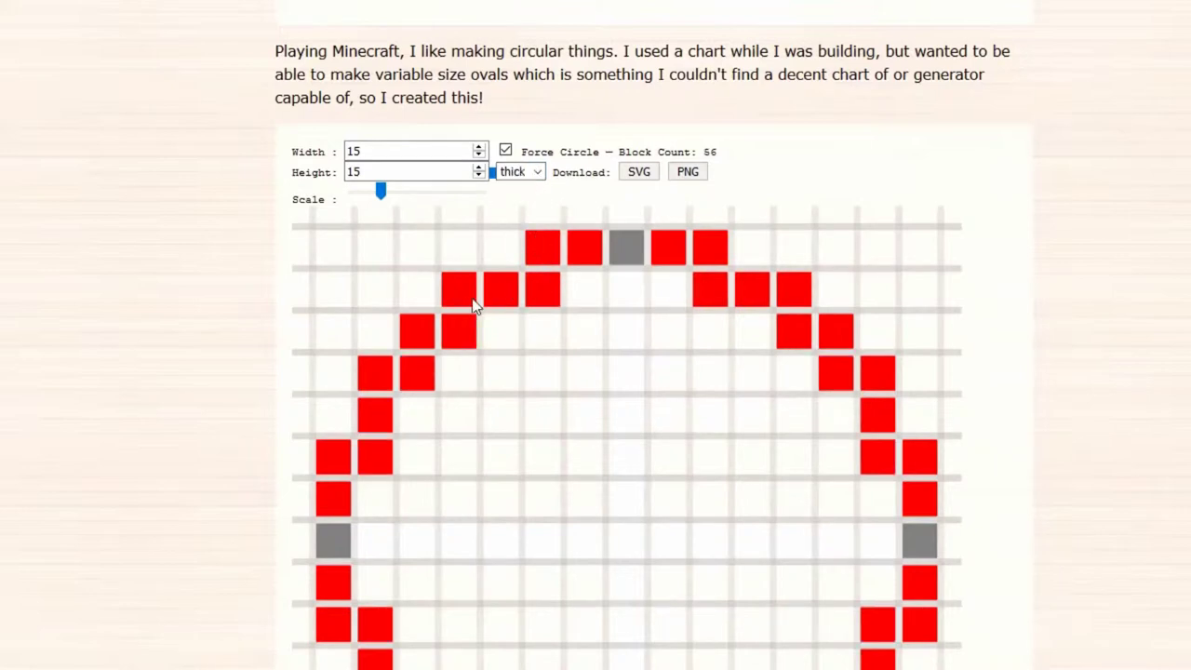
left_click(539, 174)
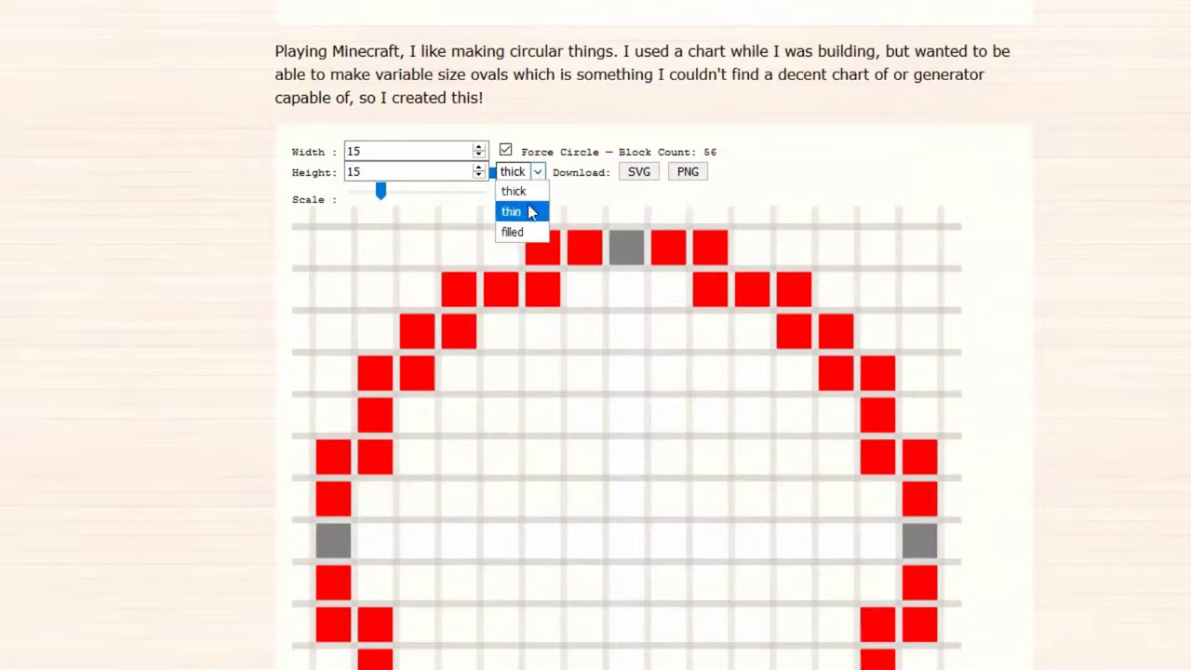
left_click(527, 233)
left_click(539, 175)
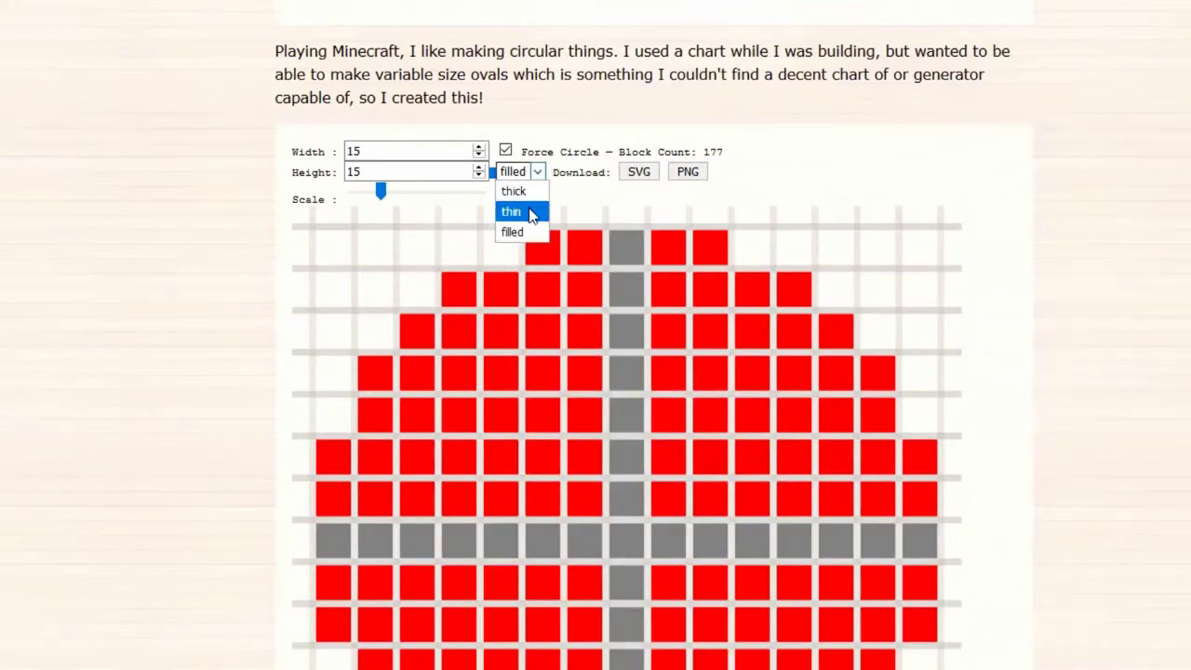
left_click(530, 211)
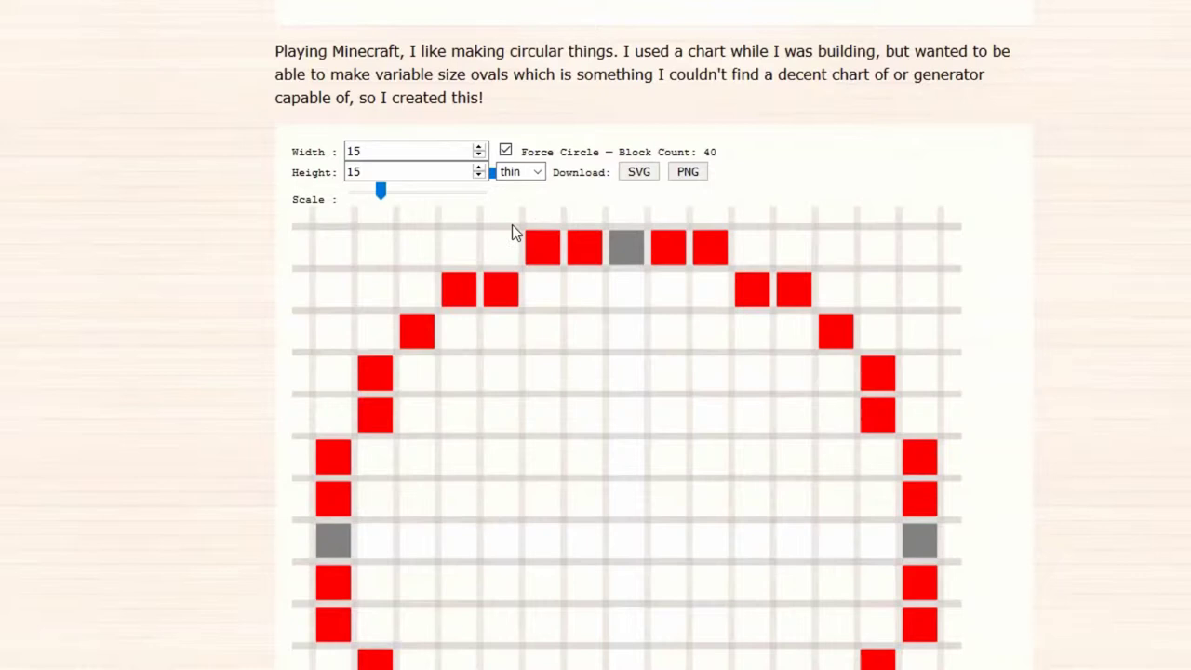
- Increase the circle's width to 16 blocks and bring the whole circle into view
scroll(417, 359, "down", 3)
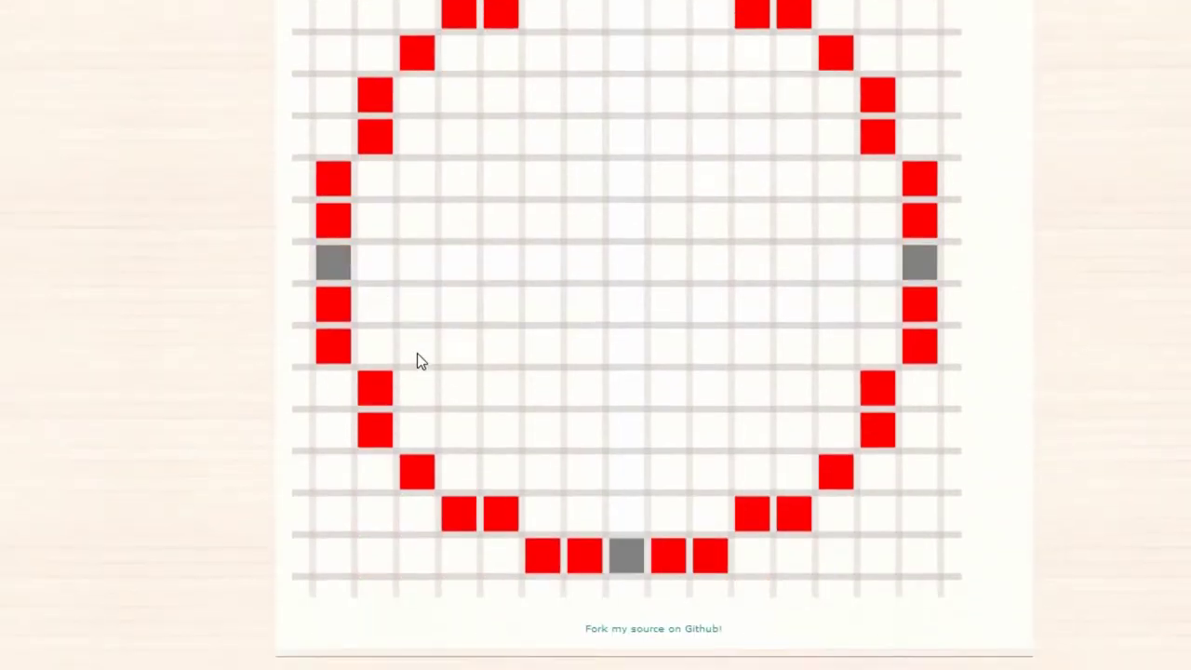
scroll(416, 307, "up", 1)
scroll(417, 301, "up", 1)
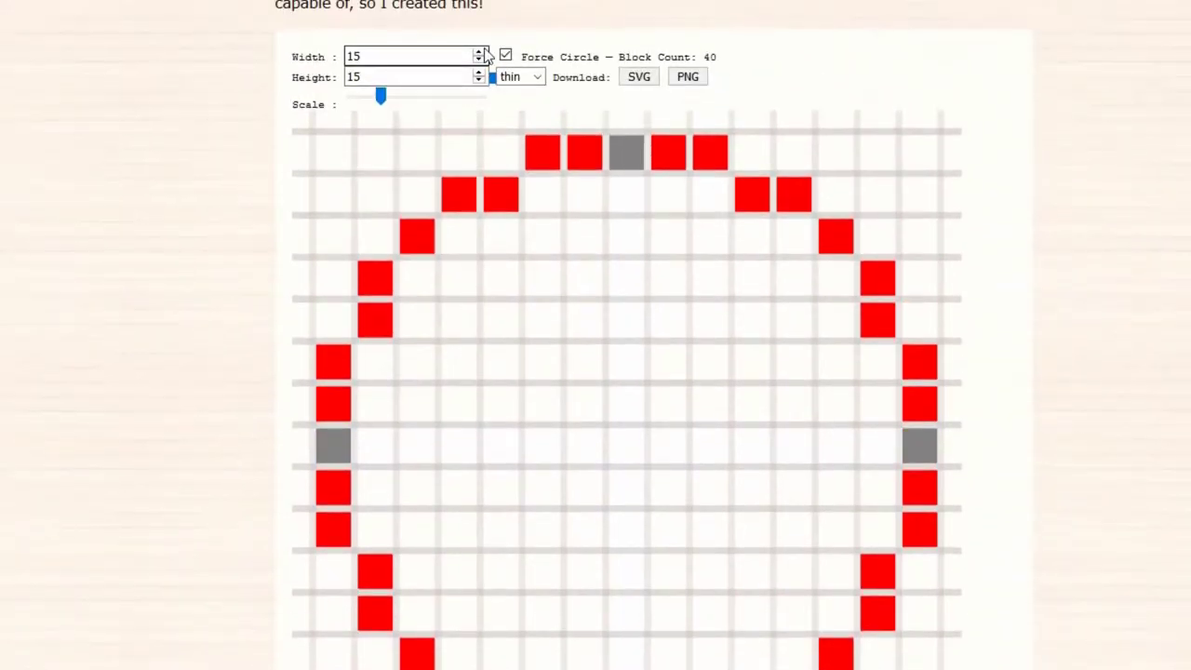
scroll(472, 200, "down", 2)
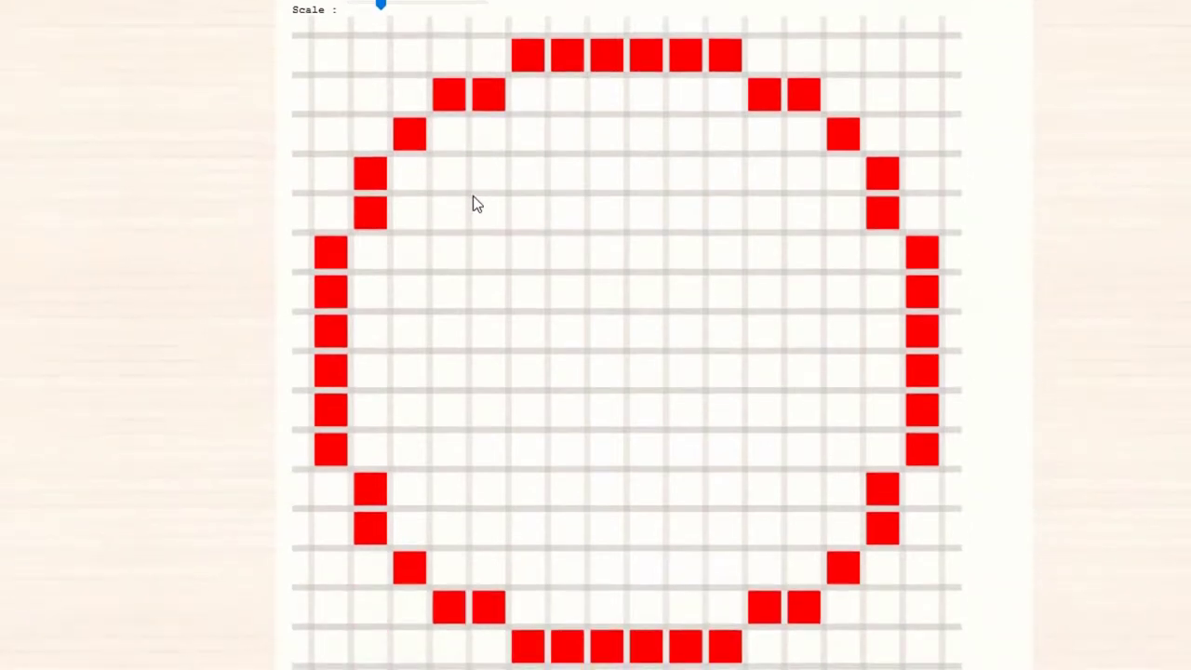
scroll(484, 172, "up", 1)
- Sketch a tapering straight outline and a double-curved S-shaped profile in blue pencil beside the pixel circle
mouse_move(1176, 106)
left_mouse_down()
mouse_move(1148, 114)
mouse_move(1114, 553)
mouse_move(1122, 629)
left_mouse_up()
left_click_drag(1130, 306, 1120, 464)
mouse_move(1115, 521)
left_mouse_down()
mouse_move(1116, 648)
mouse_move(939, 654)
mouse_move(1010, 605)
mouse_move(971, 342)
left_mouse_up()
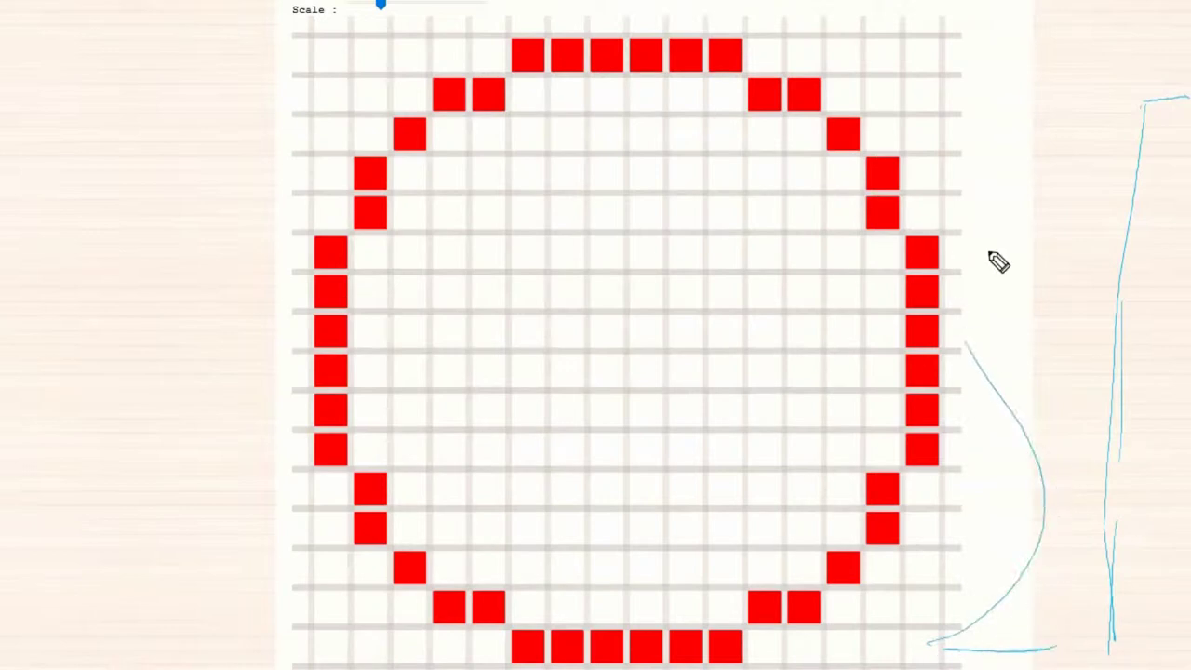
mouse_move(1007, 380)
left_mouse_down()
mouse_move(959, 228)
mouse_move(1081, 65)
mouse_move(1082, 21)
mouse_move(1065, 132)
mouse_move(1032, 149)
left_mouse_up()
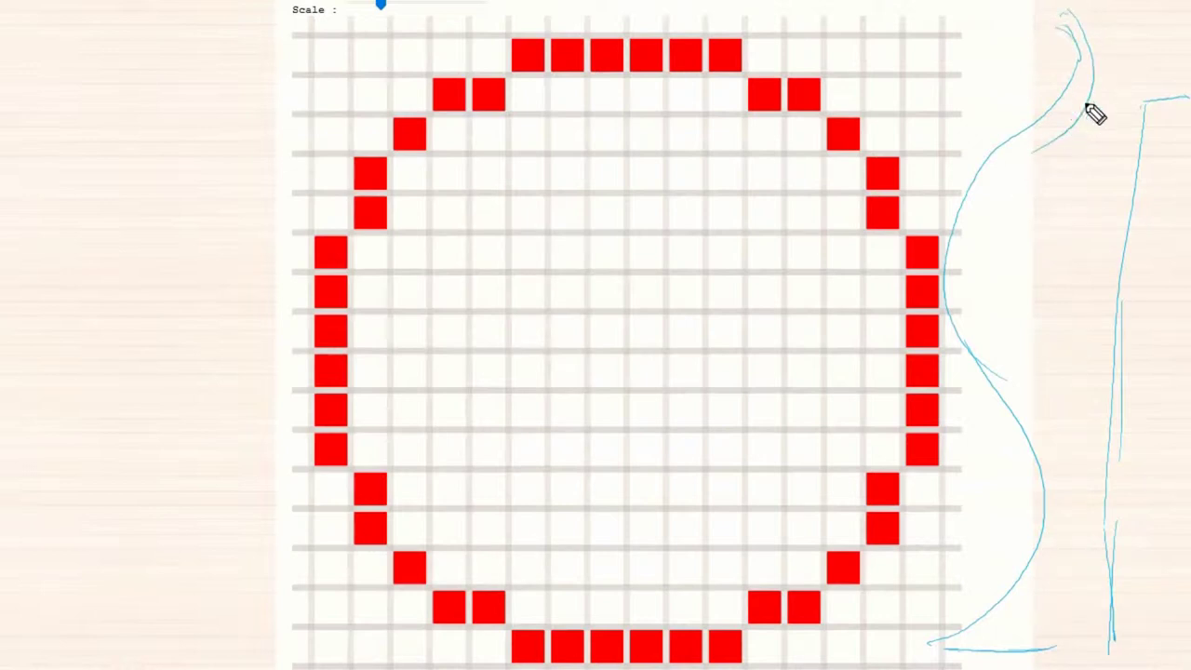
mouse_move(1095, 114)
left_mouse_down()
mouse_move(1074, 274)
mouse_move(1079, 403)
mouse_move(1052, 543)
left_mouse_up()
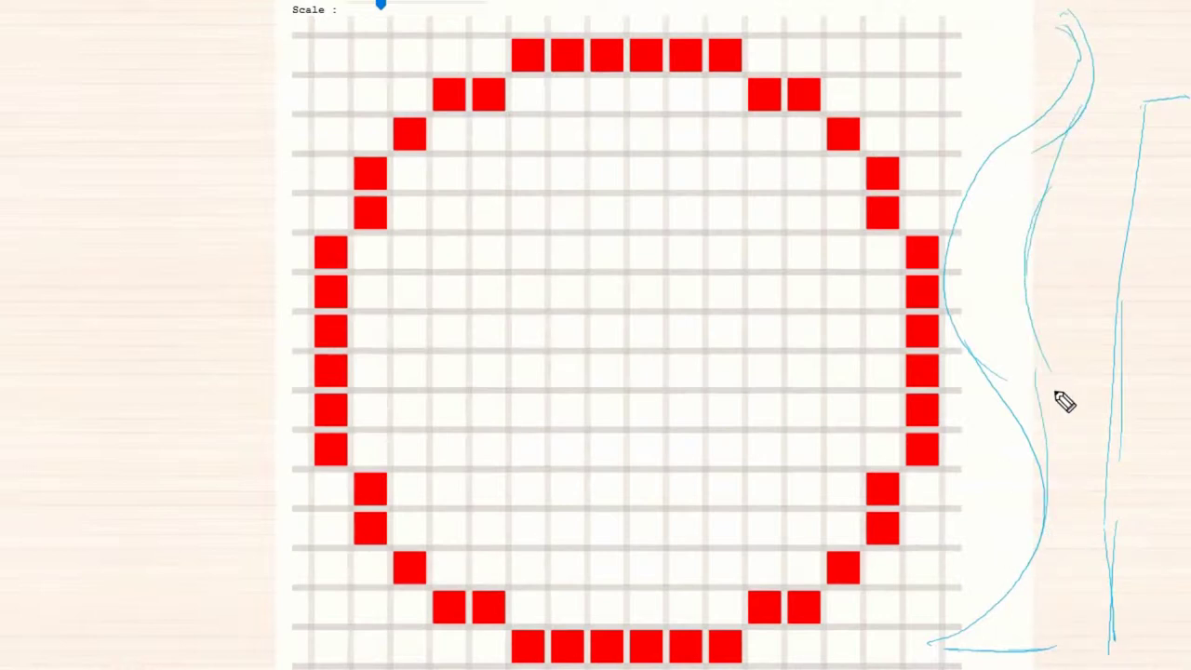
- Refine the double-curved profile in blue pencil with a flared foot, a second lower contour and retraced upper curves
mouse_move(1060, 398)
left_mouse_down()
mouse_move(1076, 627)
mouse_move(1013, 659)
mouse_move(1031, 665)
mouse_move(1082, 605)
left_mouse_up()
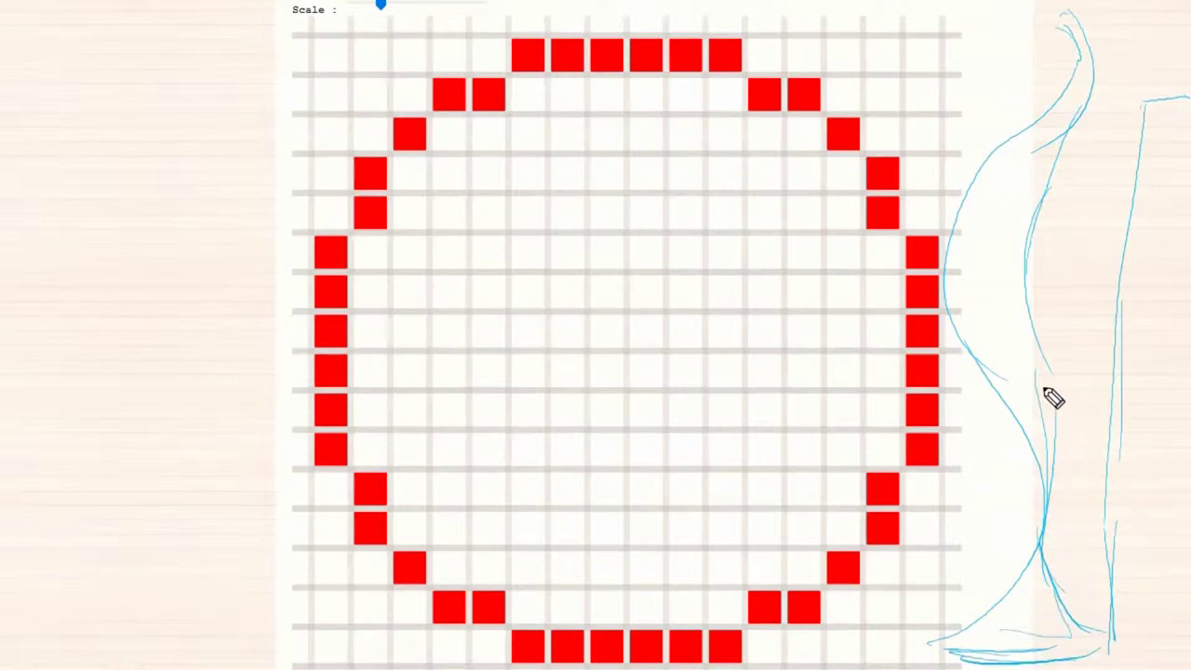
mouse_move(1046, 394)
left_mouse_down()
mouse_move(1063, 420)
mouse_move(1072, 621)
left_mouse_up()
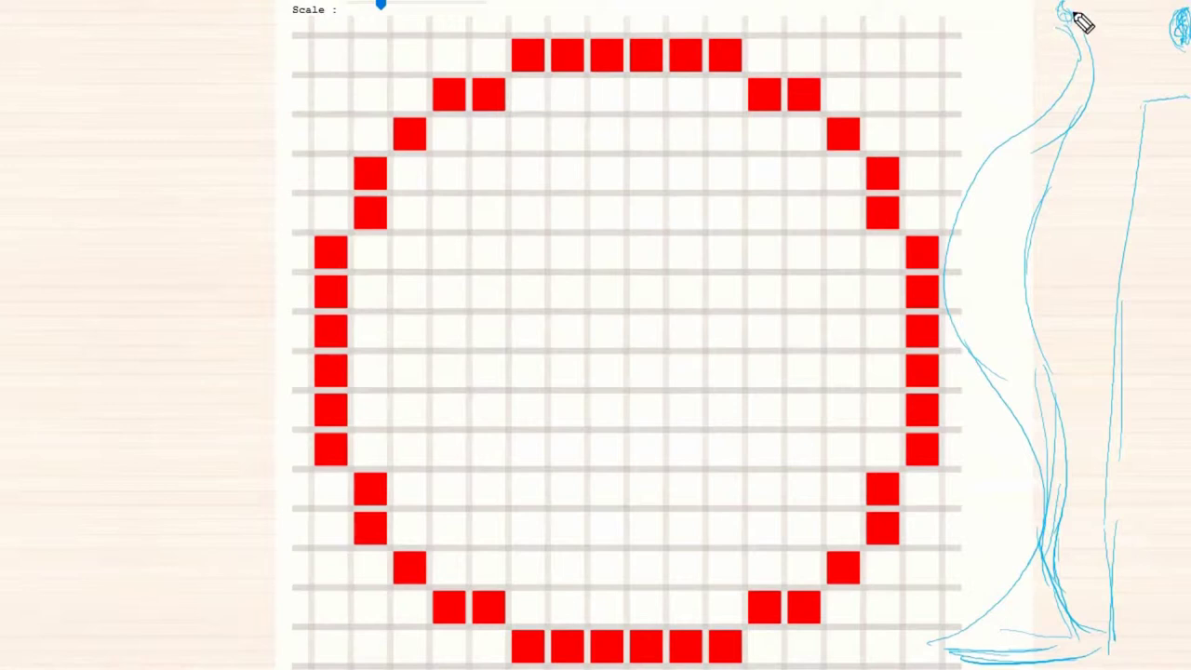
mouse_move(1077, 14)
left_mouse_down()
mouse_move(1064, 177)
mouse_move(1022, 247)
mouse_move(1045, 372)
left_mouse_up()
mouse_move(1063, 13)
left_mouse_down()
mouse_move(1072, 96)
mouse_move(1014, 152)
mouse_move(962, 300)
mouse_move(1005, 401)
left_mouse_up()
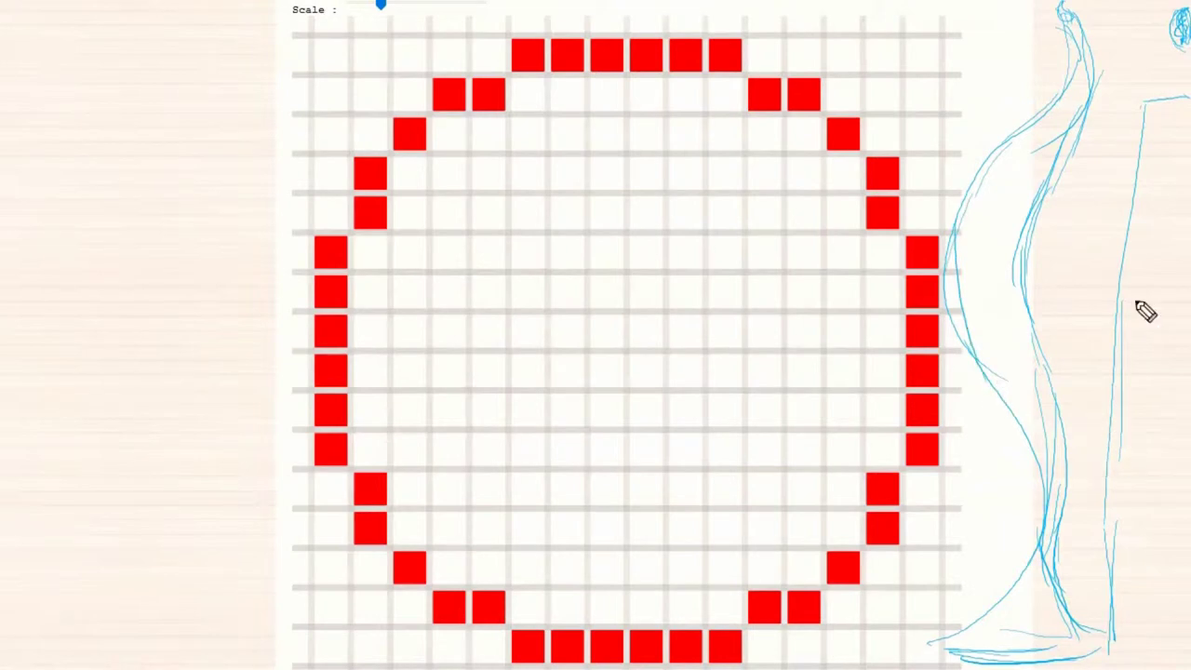
- Draw six horizontal guide lines across the upper part of the curved profile and add vertical guide lines through them
left_click_drag(942, 58, 1105, 58)
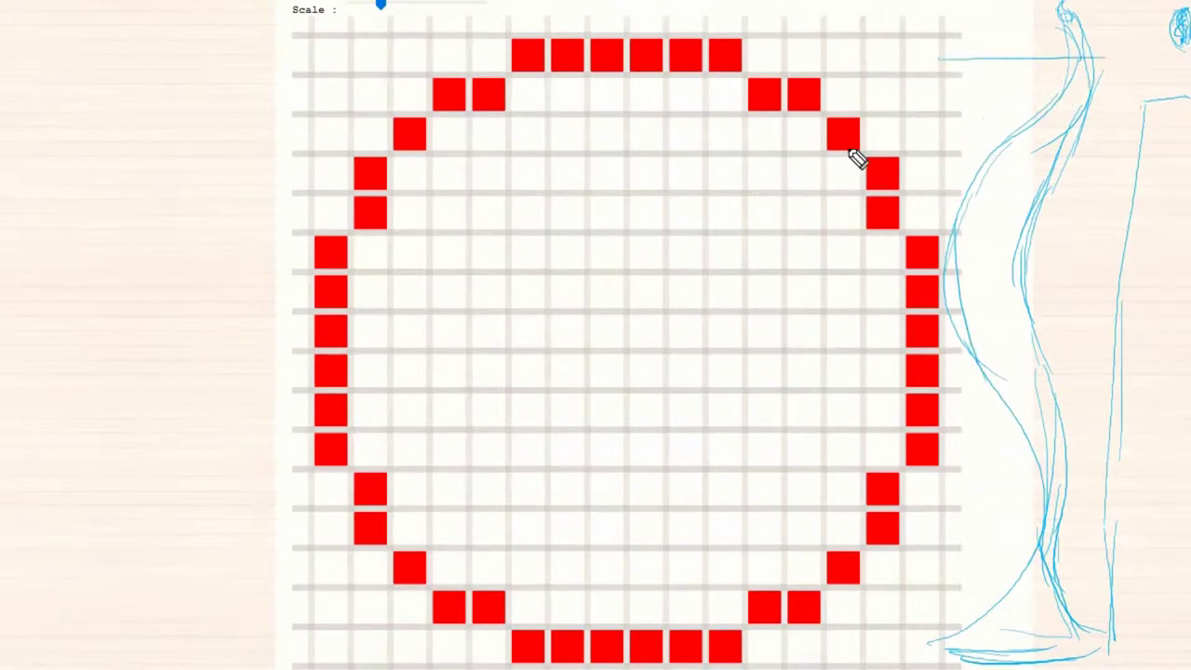
left_click_drag(883, 155, 1133, 152)
left_click_drag(930, 213, 1078, 211)
left_click_drag(897, 292, 1081, 291)
left_click_drag(940, 354, 1063, 353)
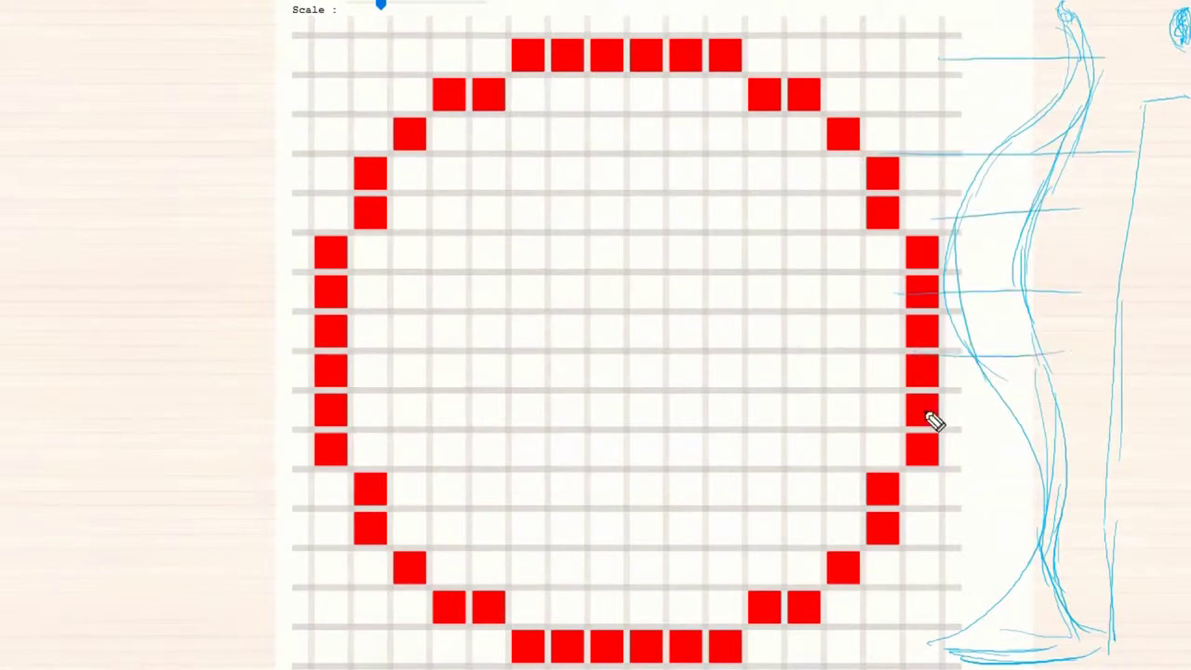
left_click_drag(930, 420, 1029, 420)
left_click_drag(994, 58, 973, 433)
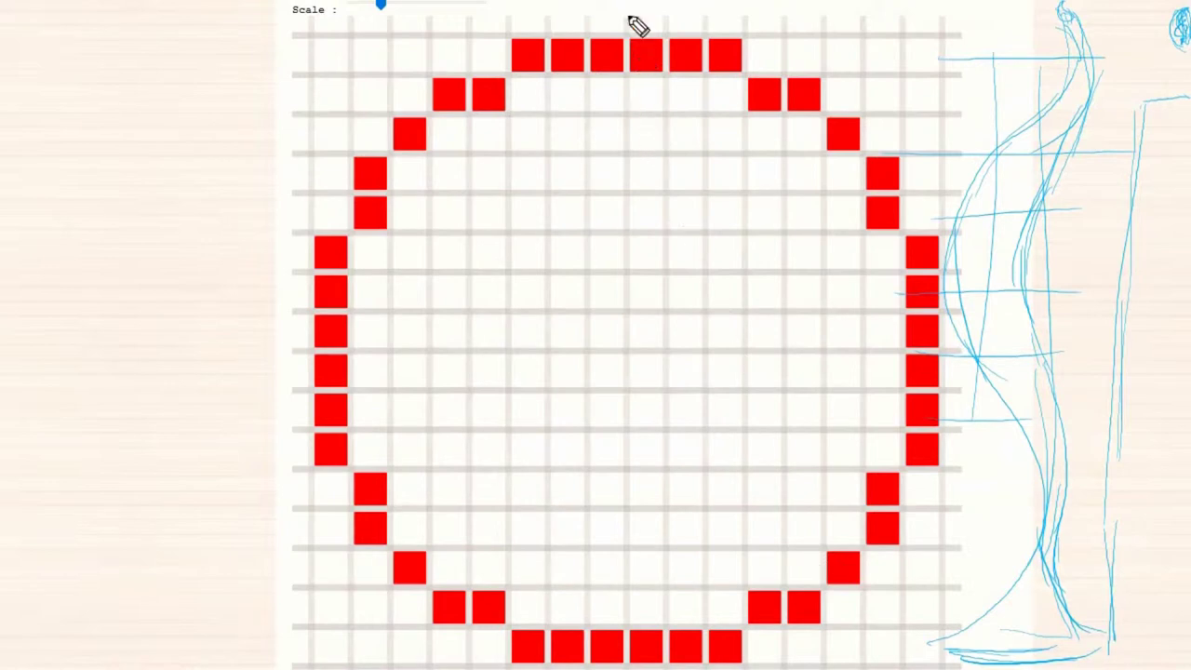
- Mark the circle's horizontal axis ends and upper diagonals with short pencil ticks just outside the red blocks
left_click_drag(279, 347, 305, 347)
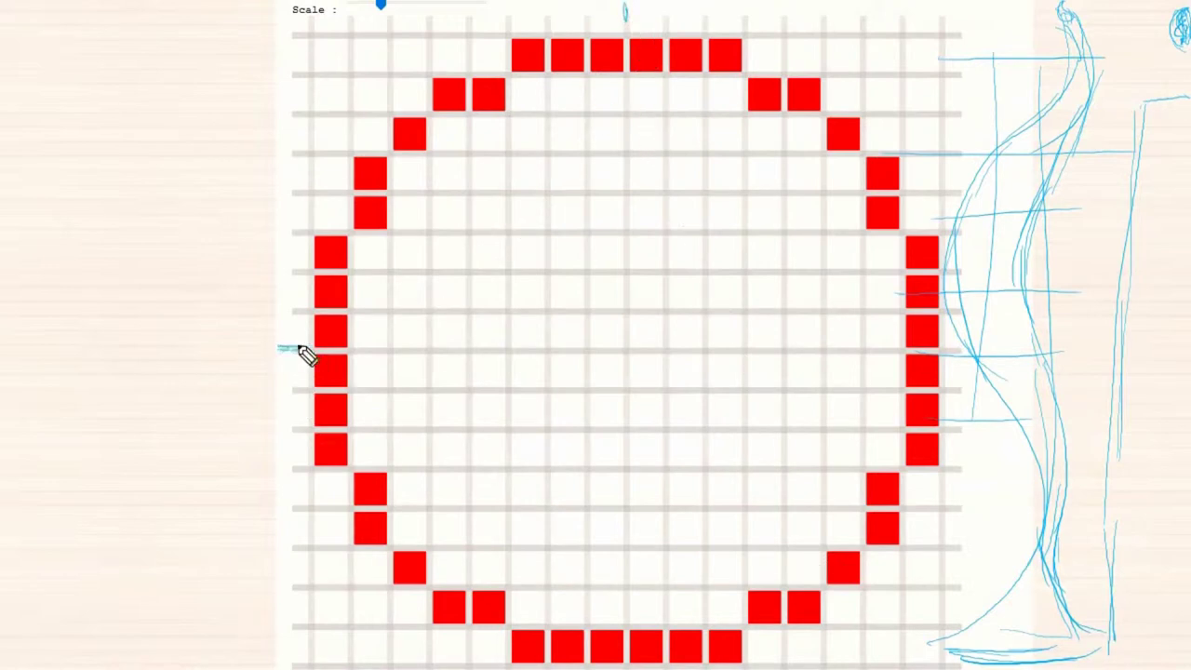
left_click_drag(960, 347, 975, 349)
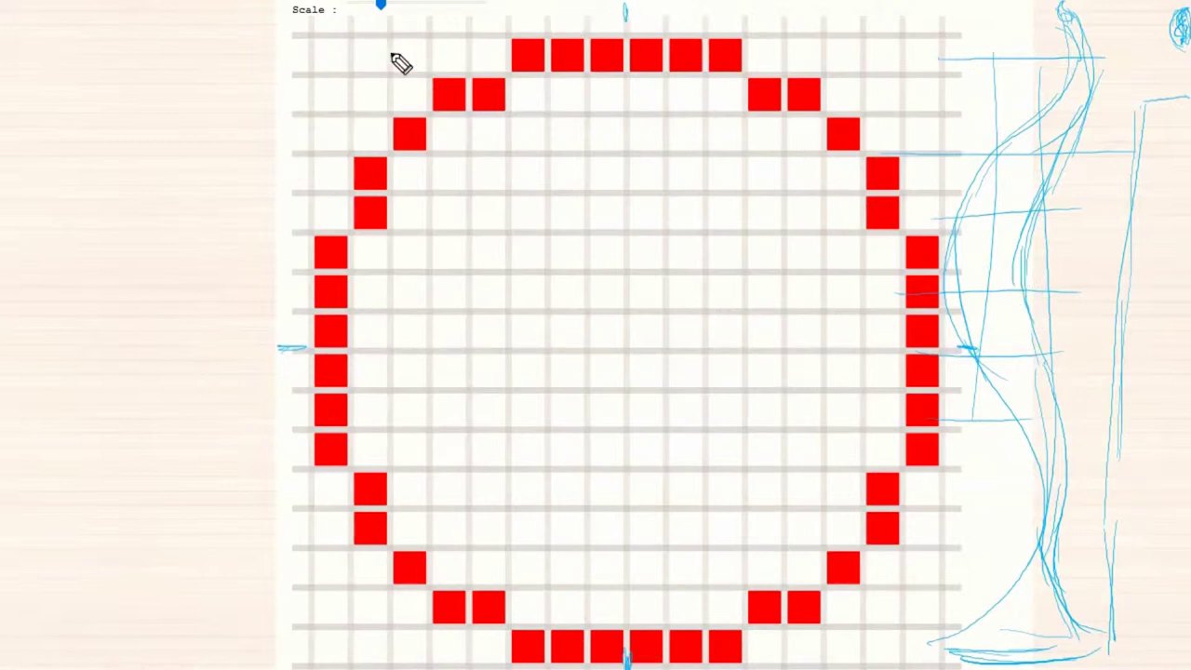
left_click_drag(298, 159, 315, 172)
left_click_drag(937, 193, 967, 179)
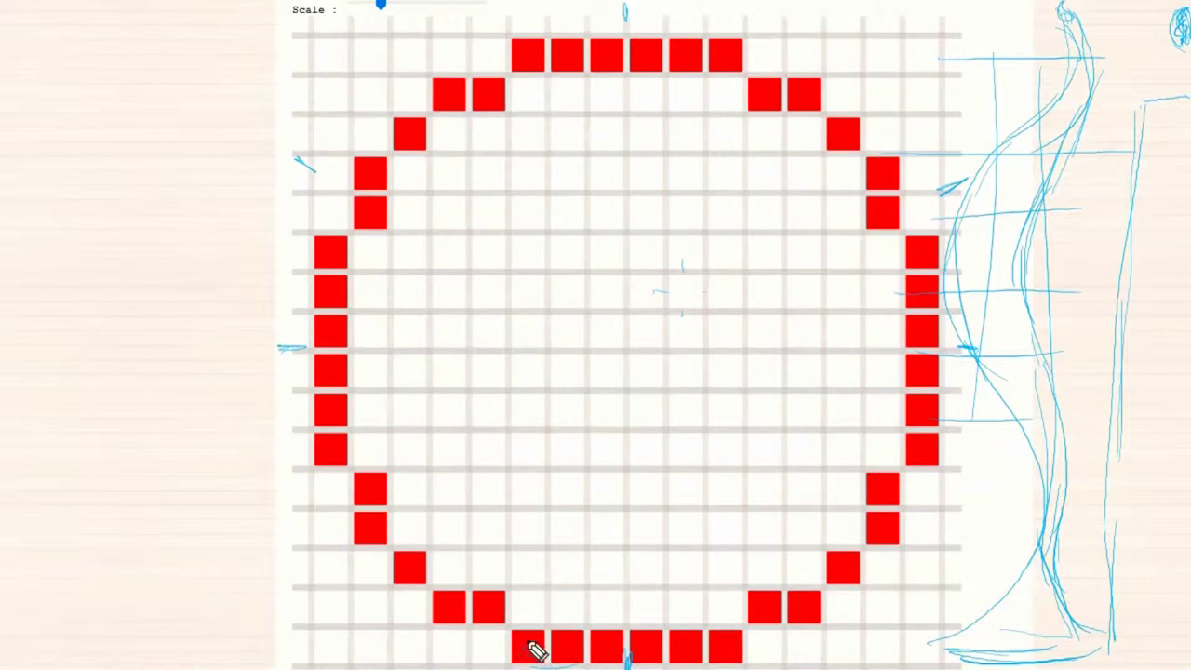
- Sketch a tall vase-like outline inside the circle with a flared base, narrow waist, bulging upper body and scooped rim
mouse_move(528, 644)
left_mouse_down()
mouse_move(564, 436)
mouse_move(542, 294)
left_mouse_up()
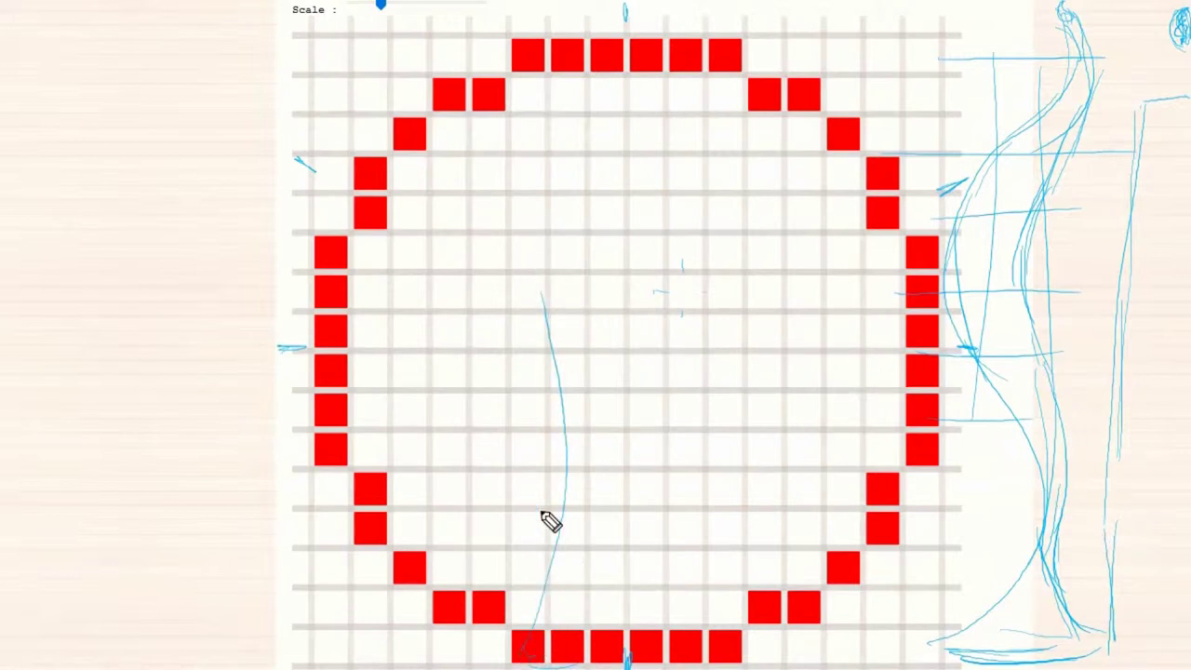
left_click_drag(549, 662, 704, 659)
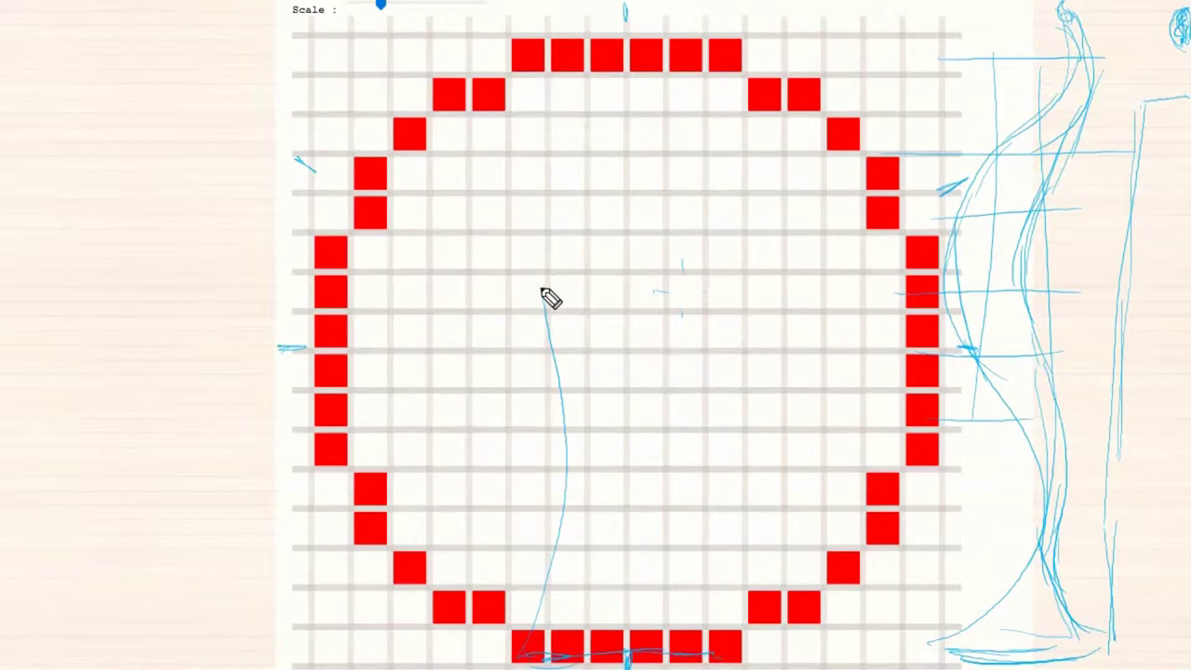
mouse_move(544, 290)
left_mouse_down()
mouse_move(579, 121)
mouse_move(652, 156)
mouse_move(678, 122)
left_mouse_up()
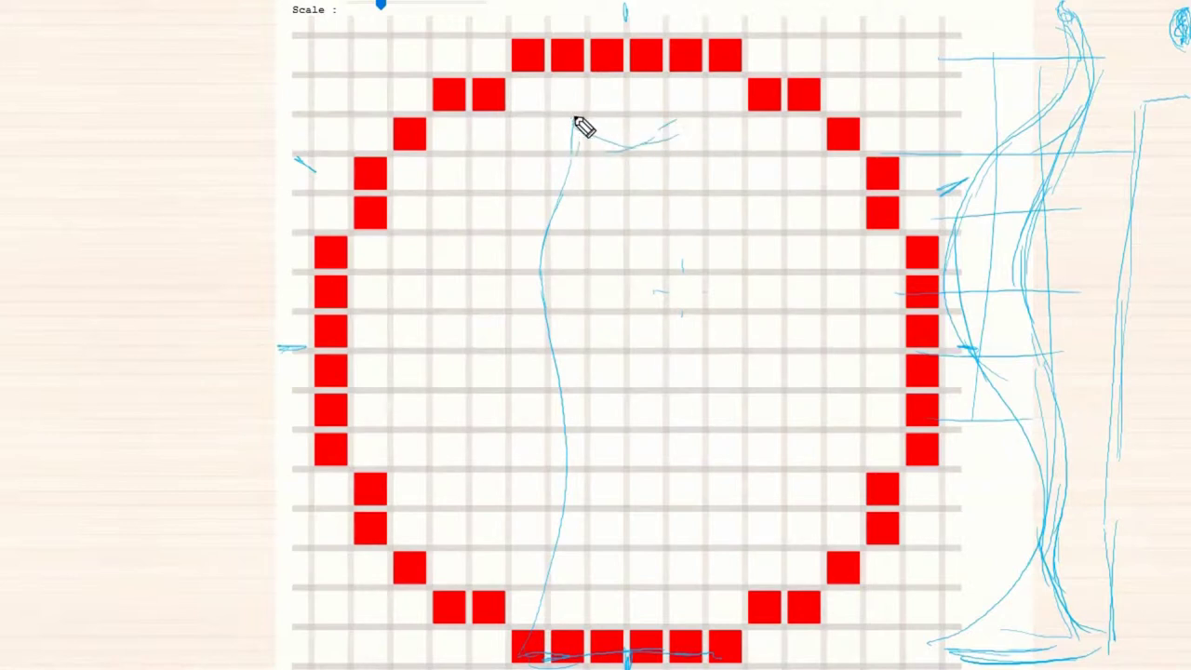
mouse_move(575, 119)
left_mouse_down()
mouse_move(673, 149)
mouse_move(734, 138)
mouse_move(697, 136)
mouse_move(729, 282)
mouse_move(709, 386)
mouse_move(715, 548)
mouse_move(745, 642)
left_mouse_up()
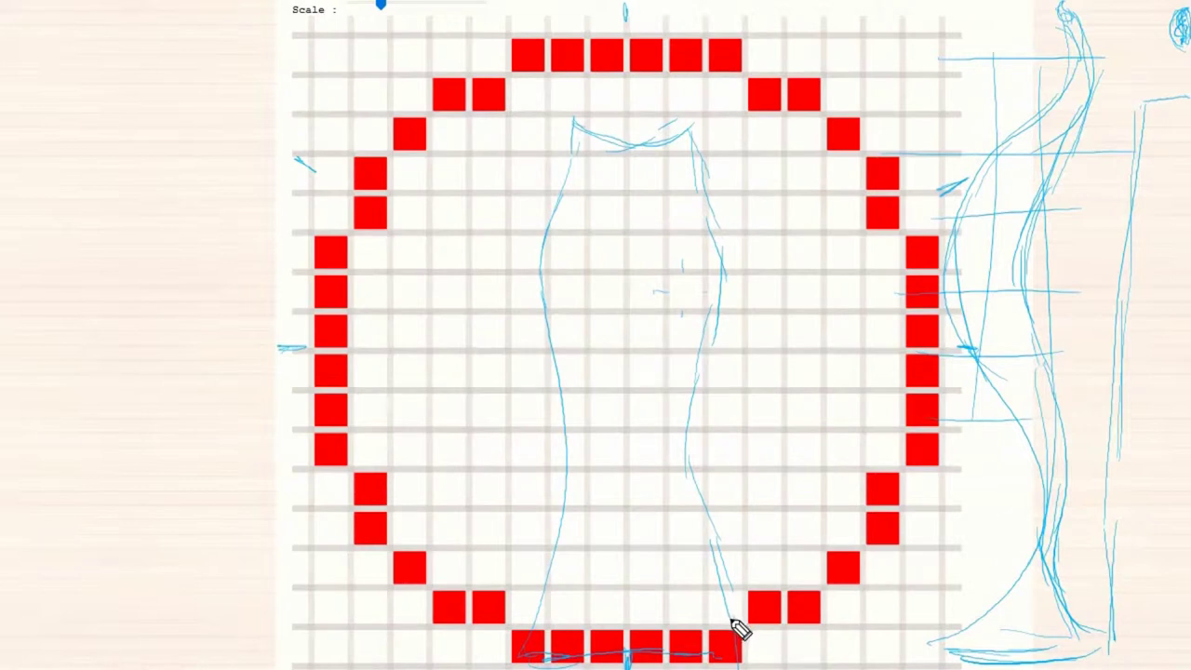
- Sketch a small round emblem above the vase-like outline and branching curved strokes beside its upper body
mouse_move(633, 37)
left_mouse_down()
mouse_move(656, 53)
mouse_move(633, 75)
mouse_move(638, 59)
left_mouse_up()
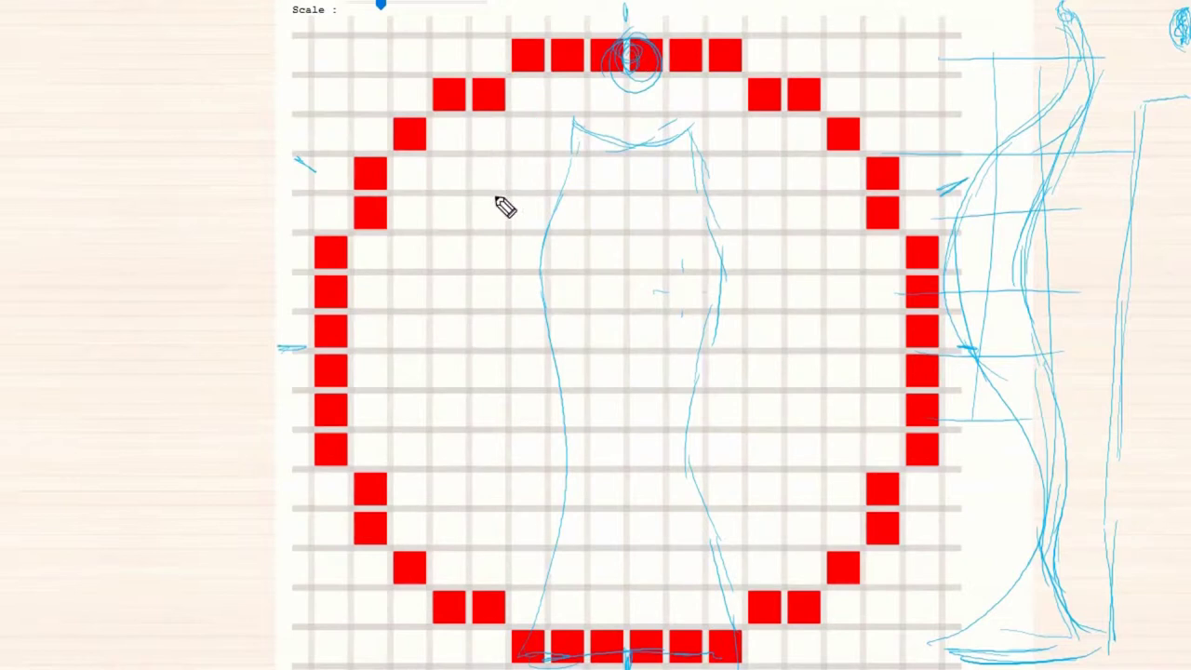
mouse_move(447, 47)
left_mouse_down()
mouse_move(467, 58)
mouse_move(501, 138)
mouse_move(503, 218)
left_mouse_up()
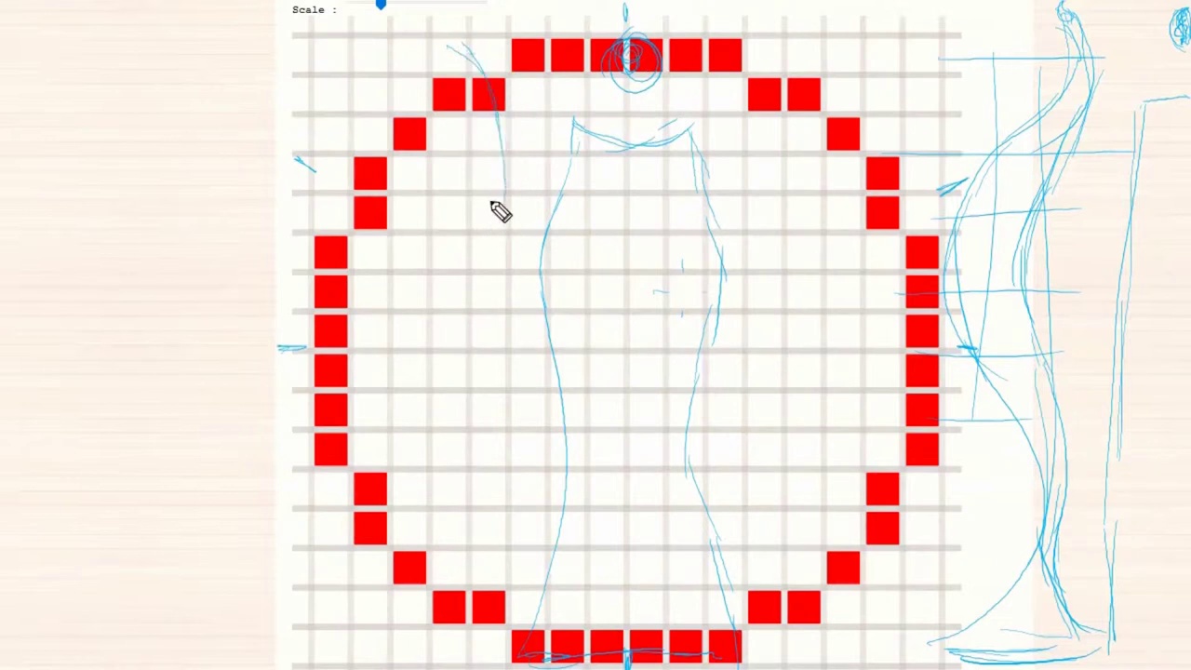
mouse_move(508, 135)
left_mouse_down()
mouse_move(505, 109)
mouse_move(534, 56)
mouse_move(561, 42)
mouse_move(548, 80)
mouse_move(543, 59)
left_mouse_up()
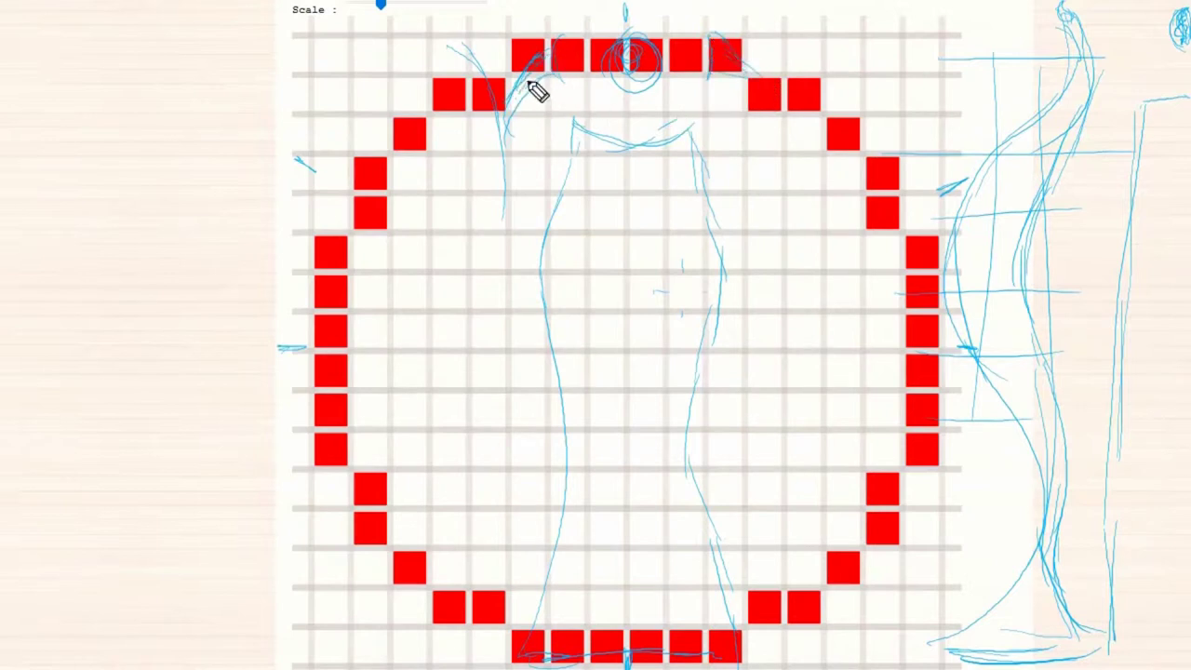
mouse_move(447, 40)
left_mouse_down()
mouse_move(500, 101)
mouse_move(521, 180)
mouse_move(506, 281)
left_mouse_up()
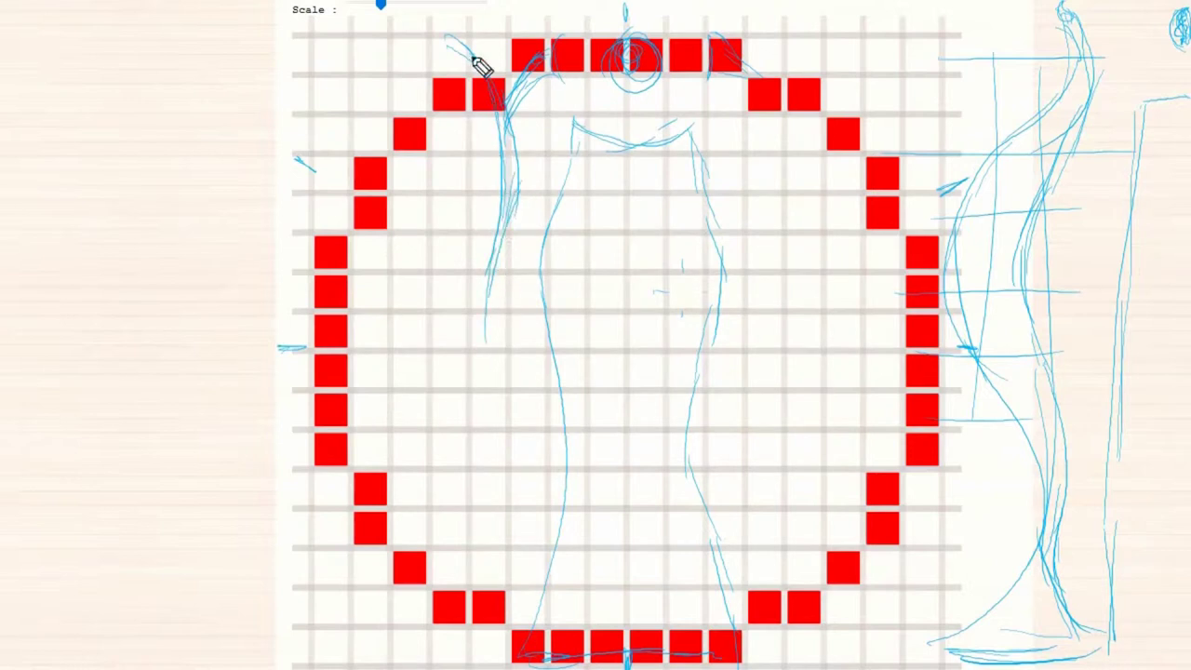
mouse_move(459, 43)
left_mouse_down()
mouse_move(512, 167)
mouse_move(513, 210)
left_mouse_up()
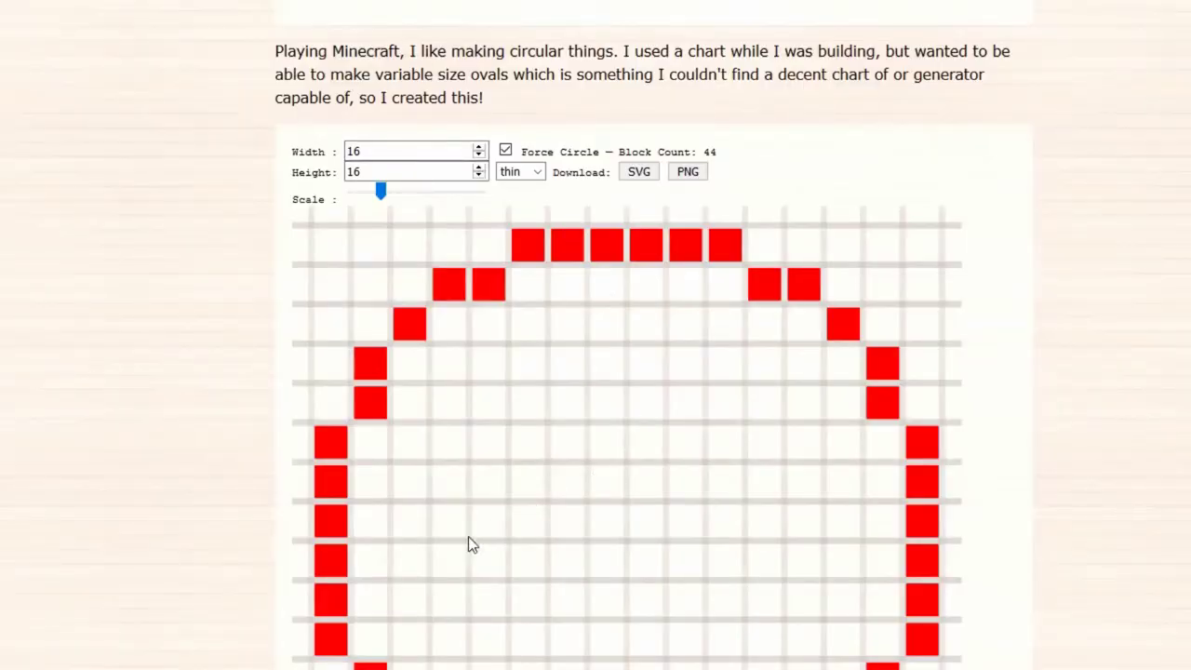
- Draw a horizontal centre line across the 16-block circle and write 16 on each of the three rows above it
left_click(363, 171)
left_click(358, 191)
left_click_drag(296, 542, 978, 535)
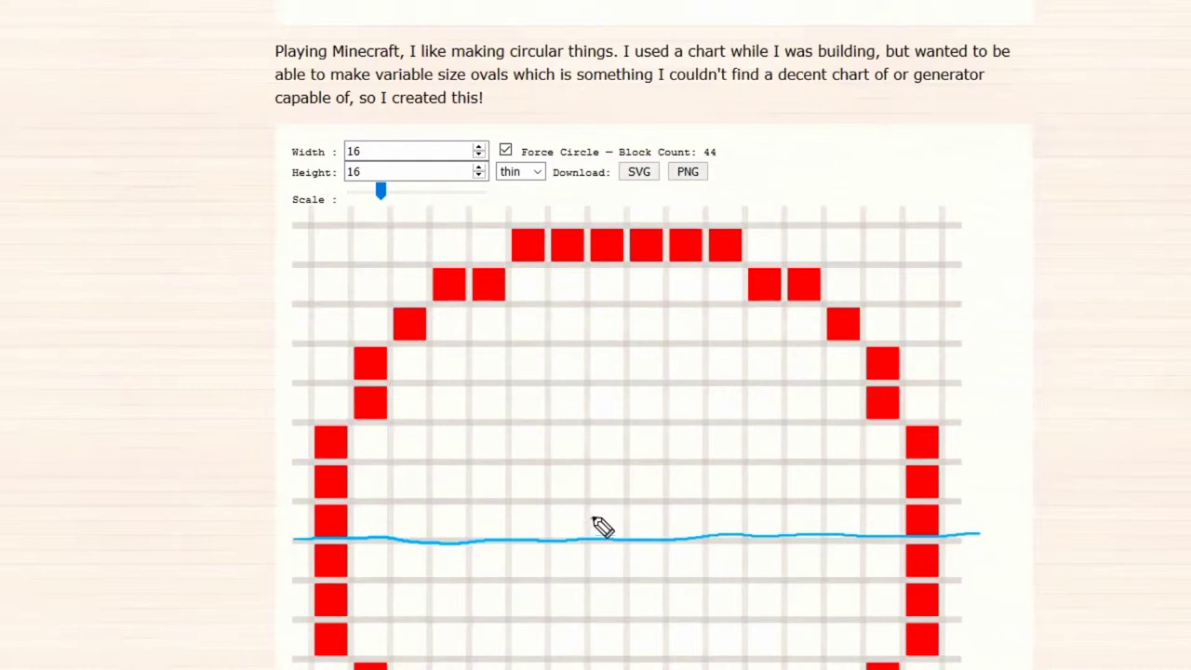
mouse_move(593, 515)
left_mouse_down()
mouse_move(607, 530)
mouse_move(619, 519)
left_mouse_up()
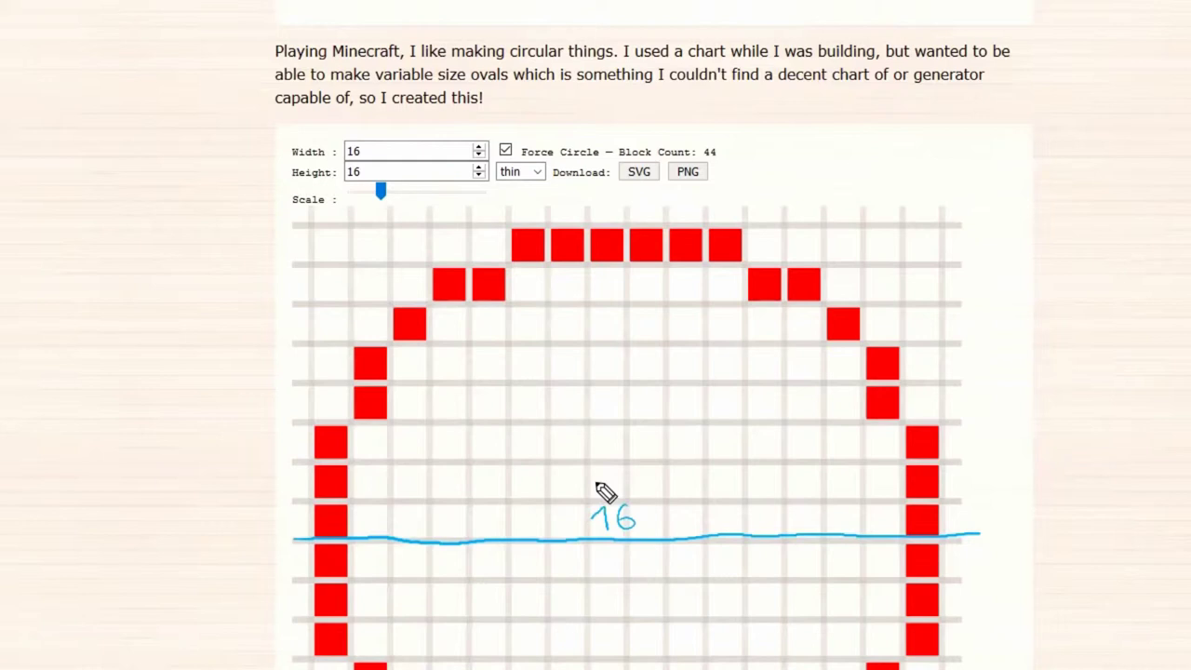
mouse_move(597, 480)
left_mouse_down()
mouse_move(606, 492)
mouse_move(638, 484)
left_mouse_up()
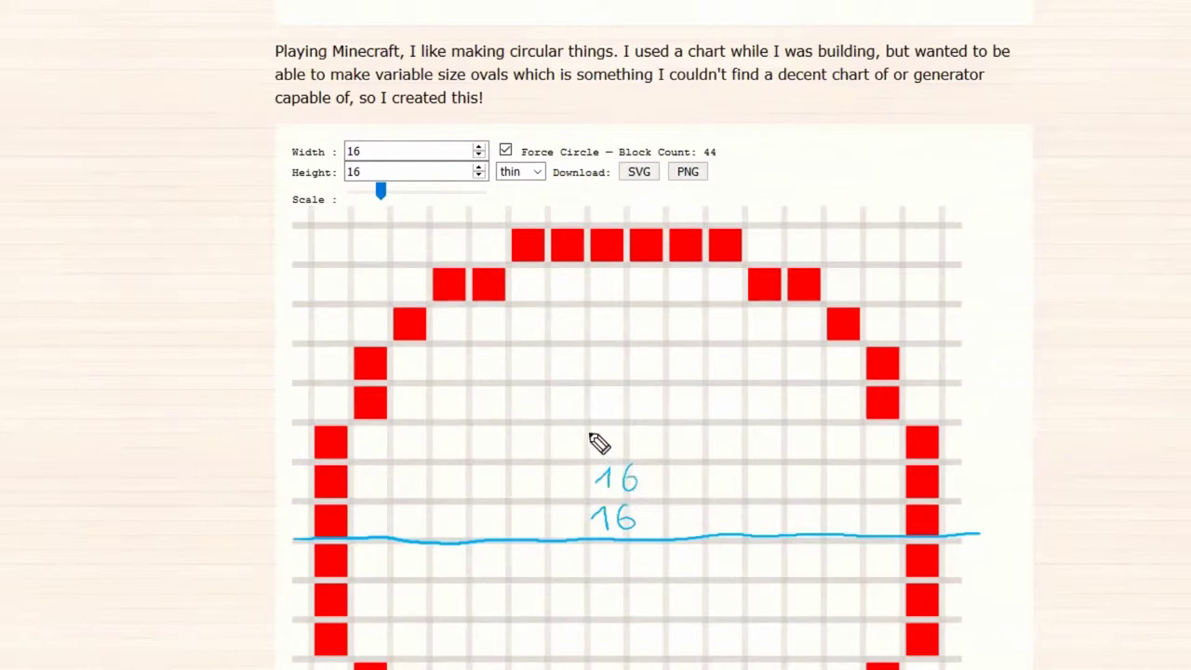
left_click_drag(592, 443, 619, 447)
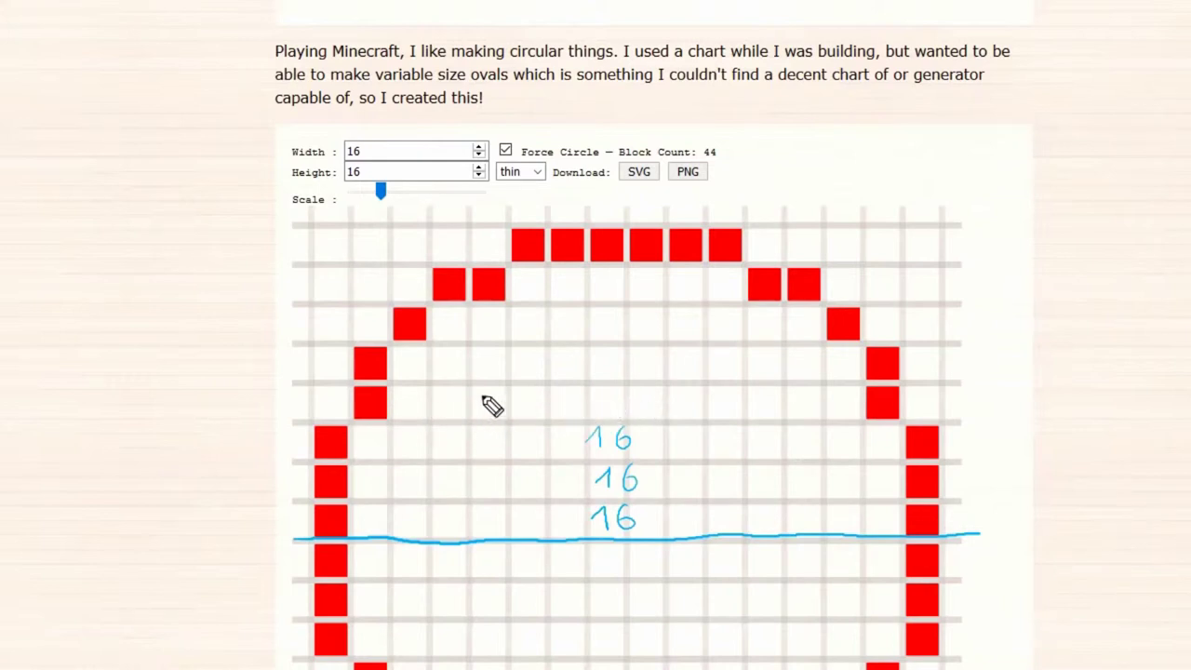
- Point arrows at the first inset row's end blocks and label the three rows above the 16s as 14, 14 and 12
left_click_drag(333, 404, 366, 402)
left_click_drag(919, 398, 891, 400)
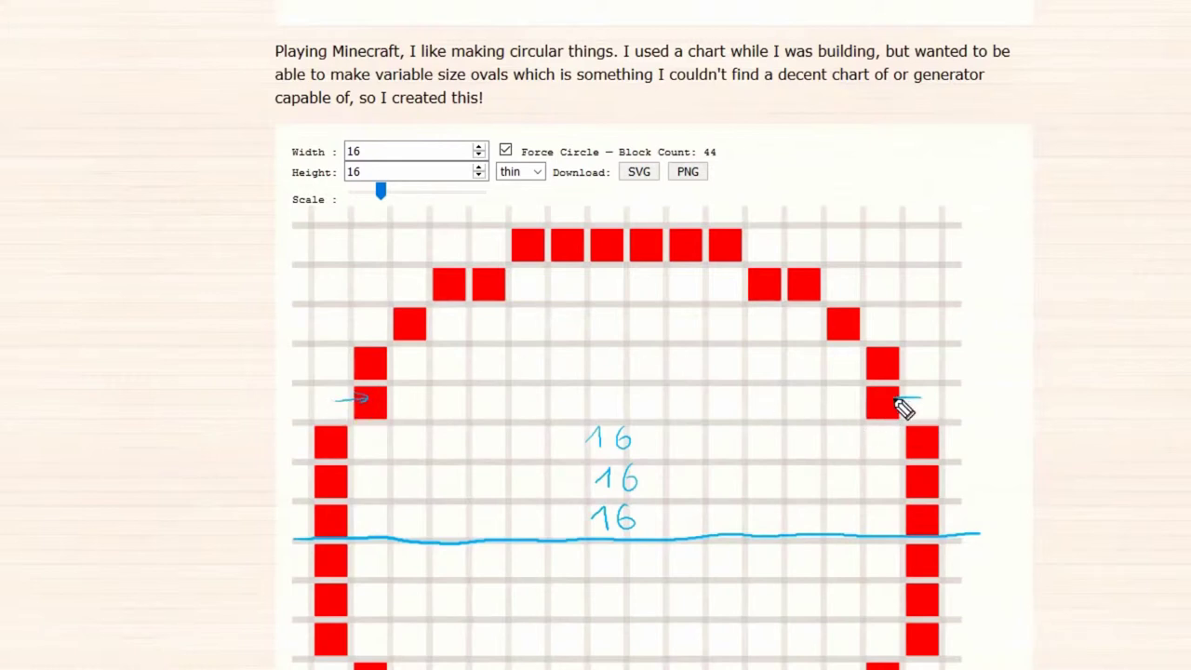
left_click_drag(595, 401, 601, 413)
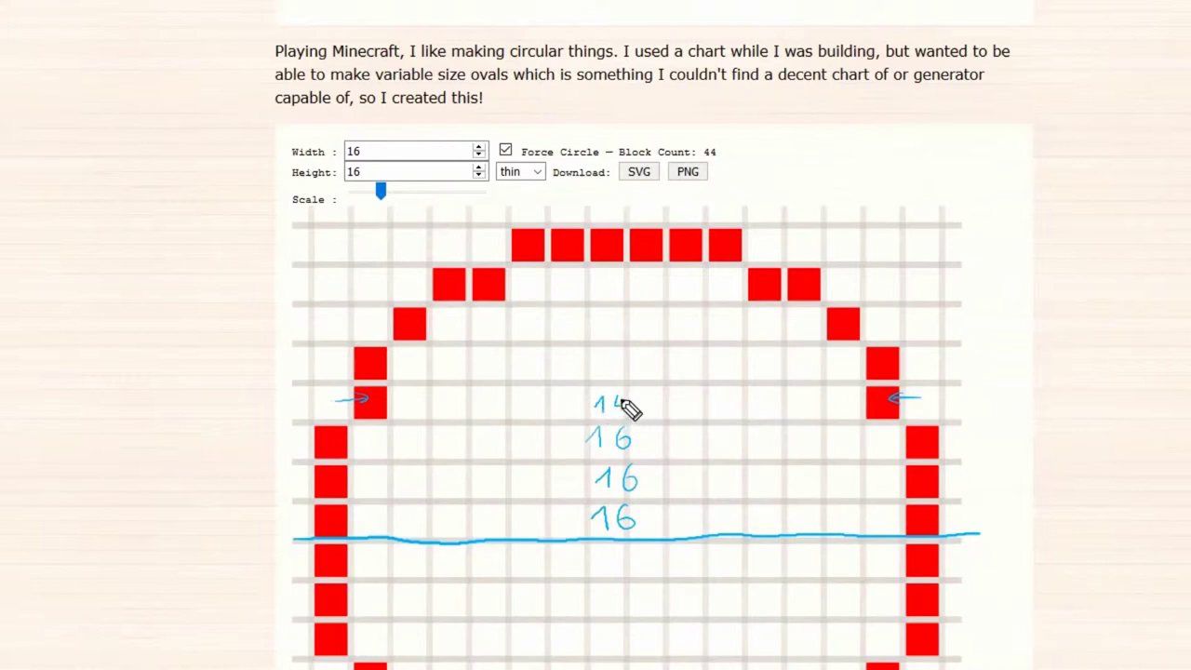
left_click_drag(592, 361, 621, 372)
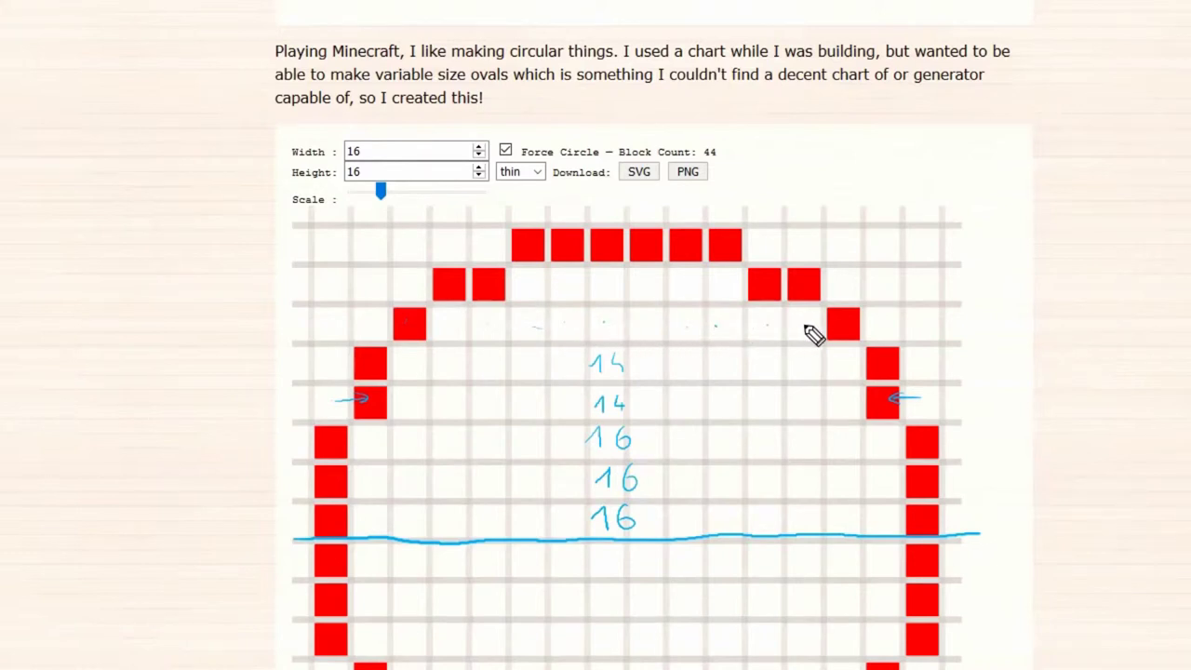
mouse_move(603, 313)
left_mouse_down()
mouse_move(601, 335)
mouse_move(632, 335)
left_mouse_up()
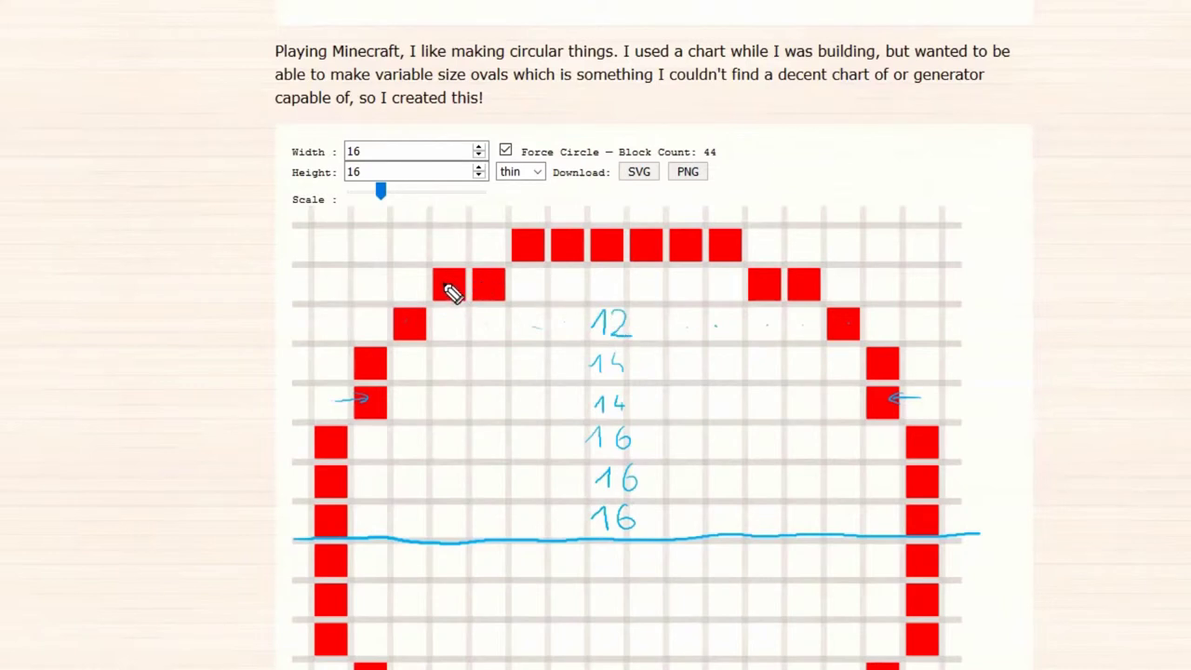
- Label the remaining upper blocks from the outside toward the centre as 10, 8, 6, 4 and 2
left_click_drag(455, 292, 453, 279)
left_click_drag(490, 284, 487, 296)
left_click_drag(570, 250, 612, 255)
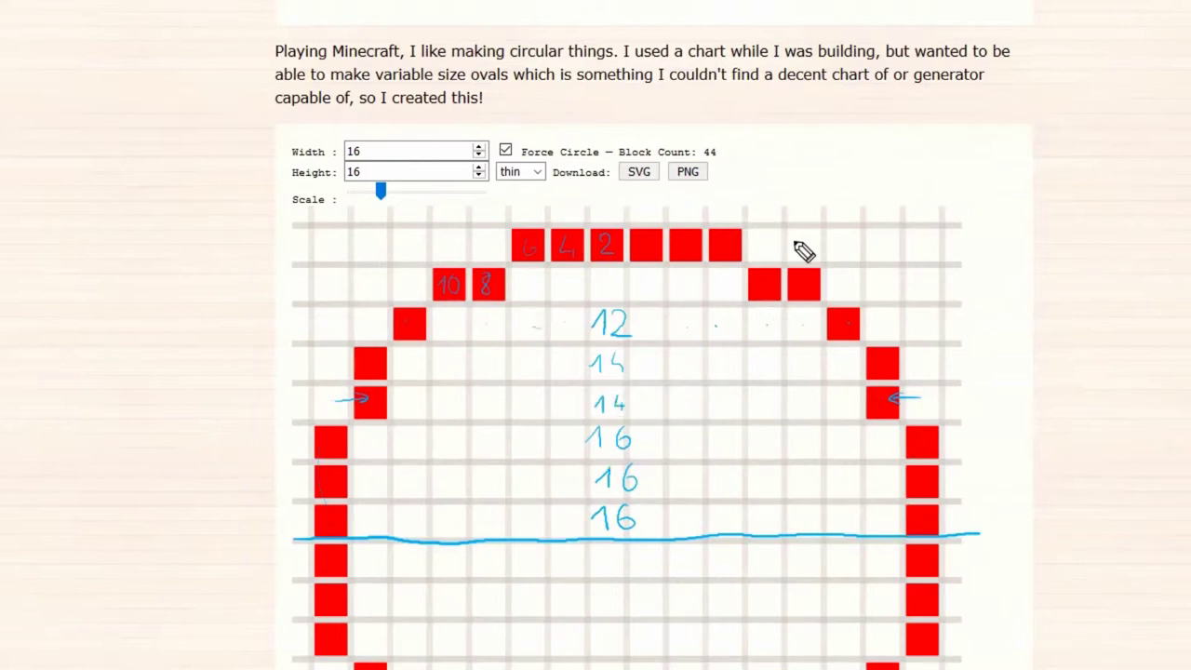
- Sketch a small circle beside the chart's upper edge with connecting strokes and curved segments on both sides of it
mouse_move(958, 190)
left_mouse_down()
mouse_move(947, 220)
mouse_move(962, 188)
left_mouse_up()
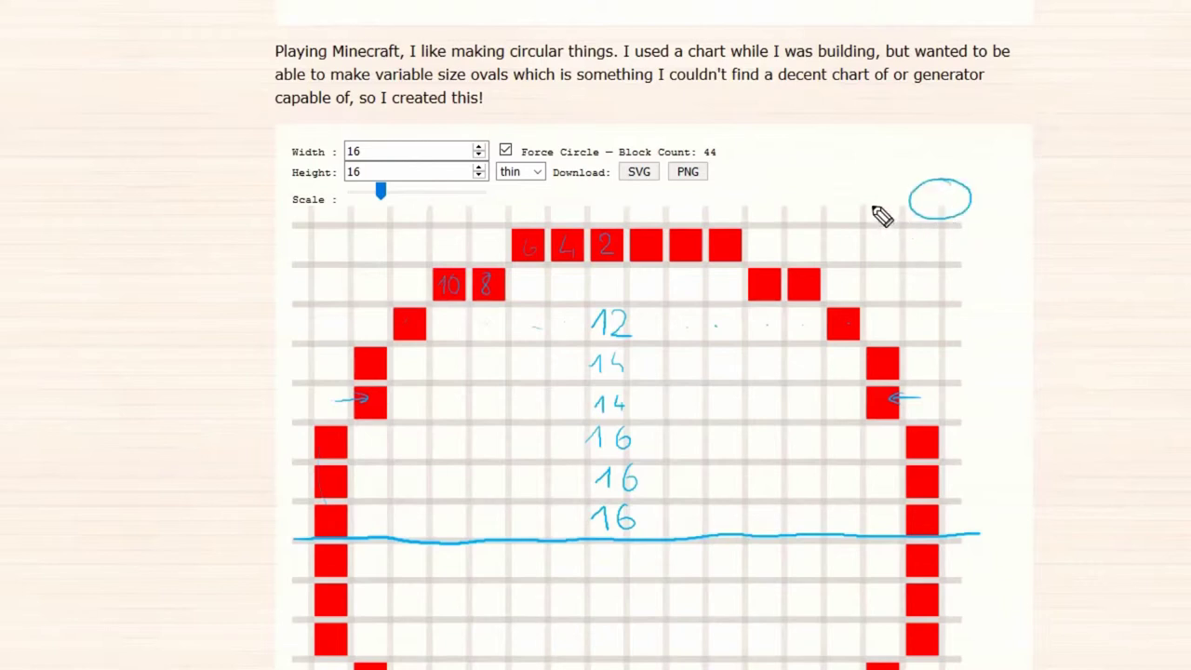
left_click_drag(865, 195, 897, 247)
left_click_drag(1007, 210, 985, 261)
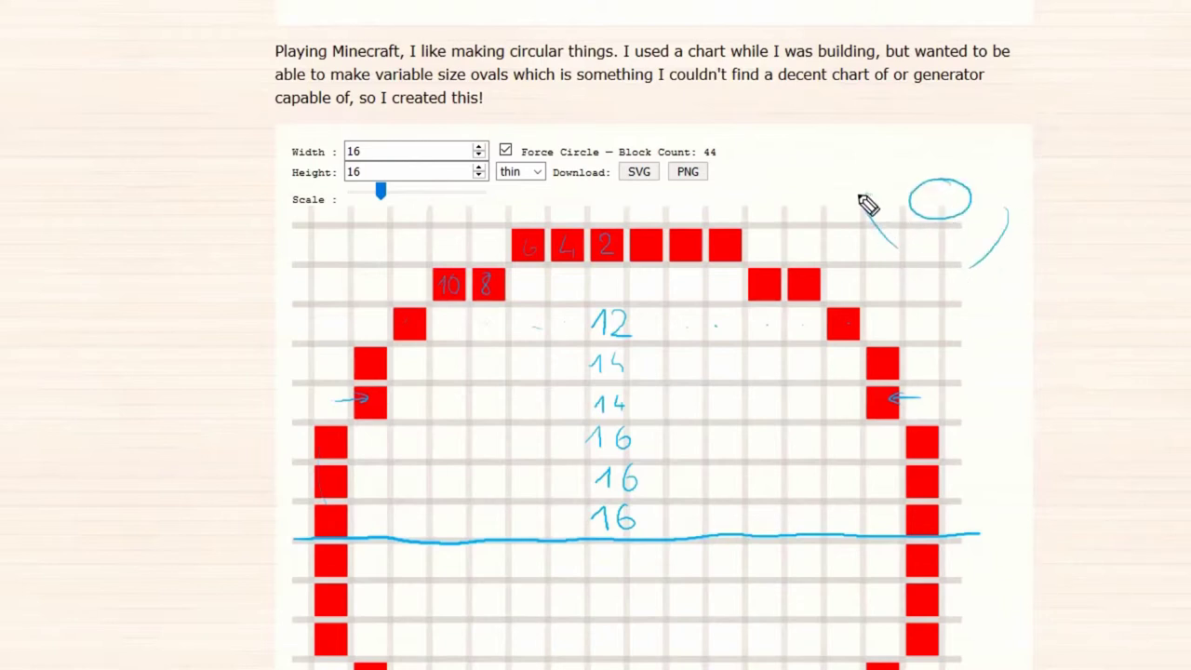
left_click_drag(867, 189, 893, 243)
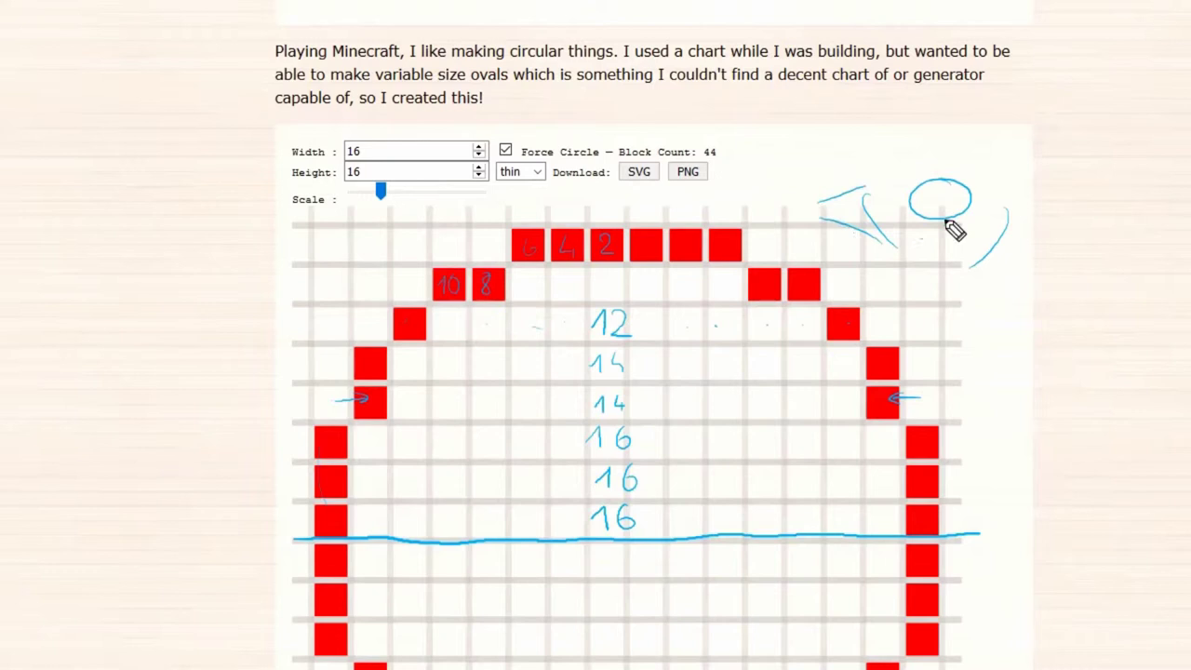
left_click_drag(984, 248, 1039, 247)
mouse_move(999, 195)
left_mouse_down()
mouse_move(1063, 234)
mouse_move(1036, 244)
left_mouse_up()
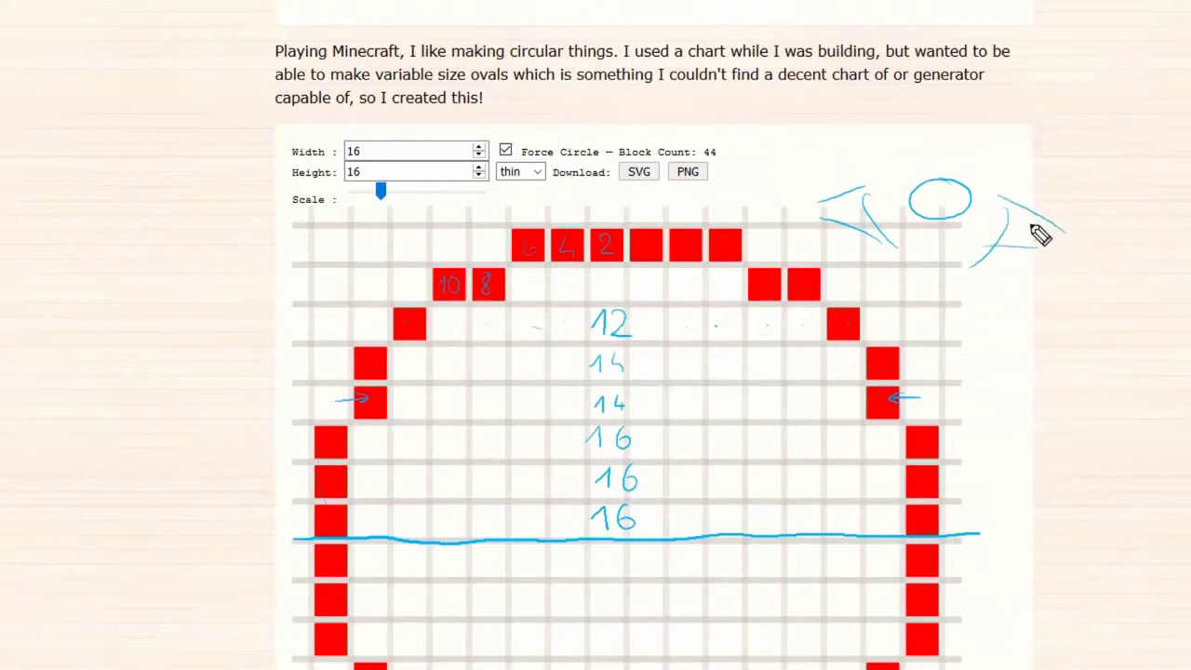
left_click_drag(793, 176, 817, 270)
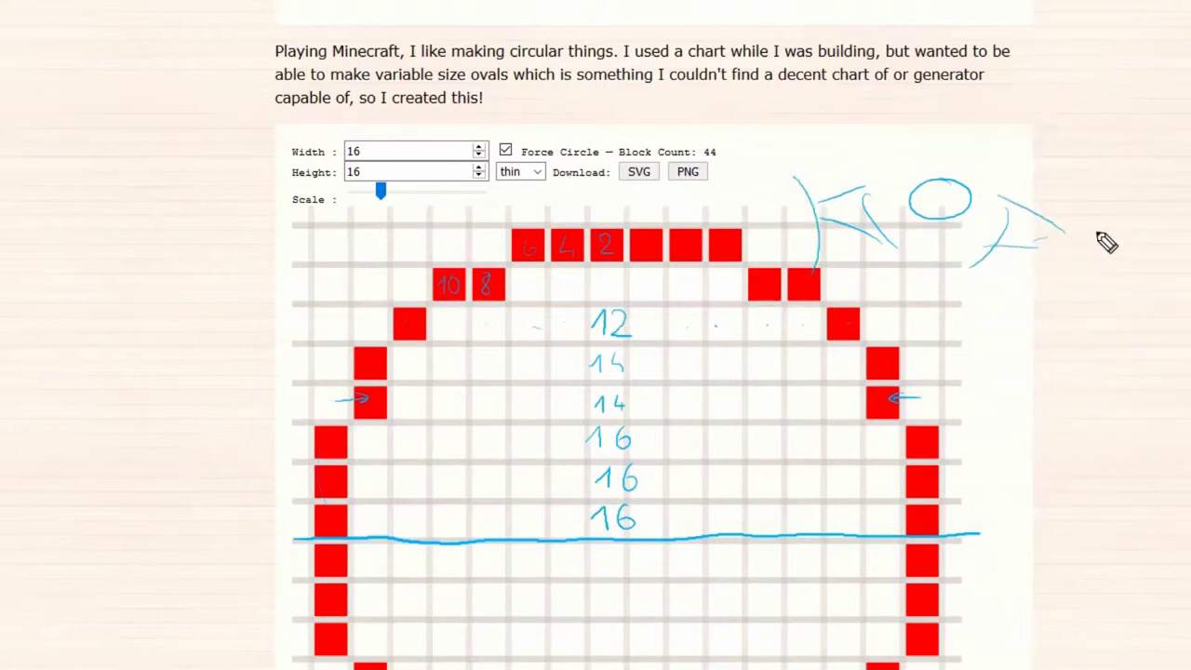
left_click_drag(1062, 214, 1050, 264)
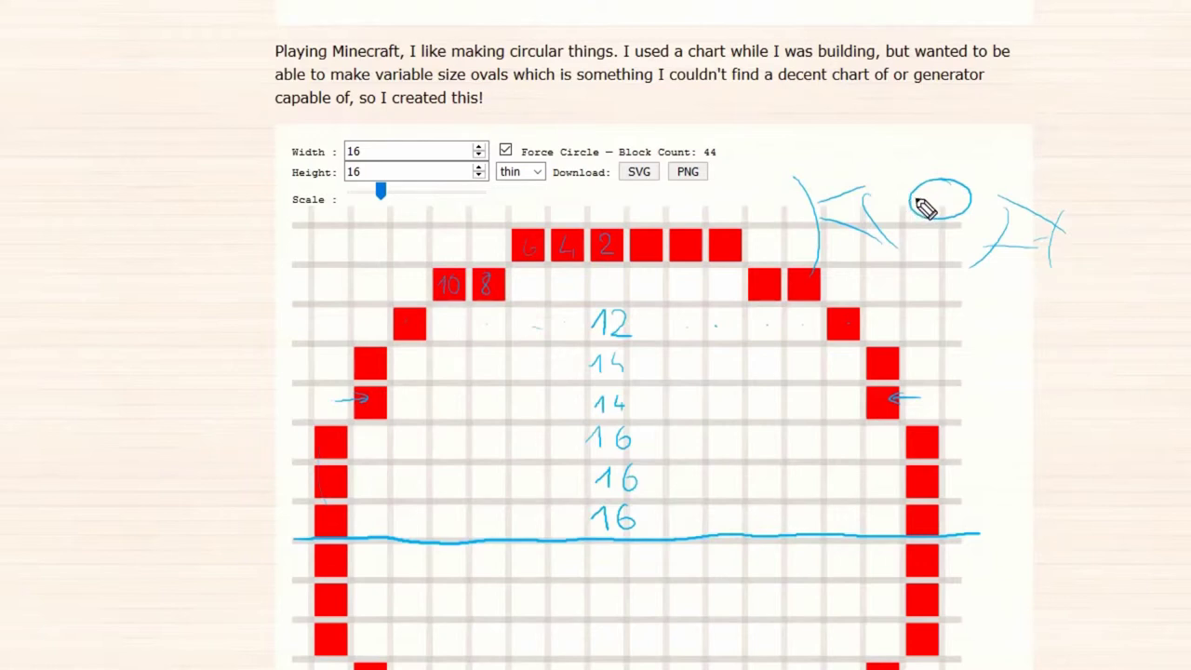
- Mark the small circle's diameter with a double arrow labelled 6 and clear all pencil annotations
left_click_drag(911, 198, 965, 204)
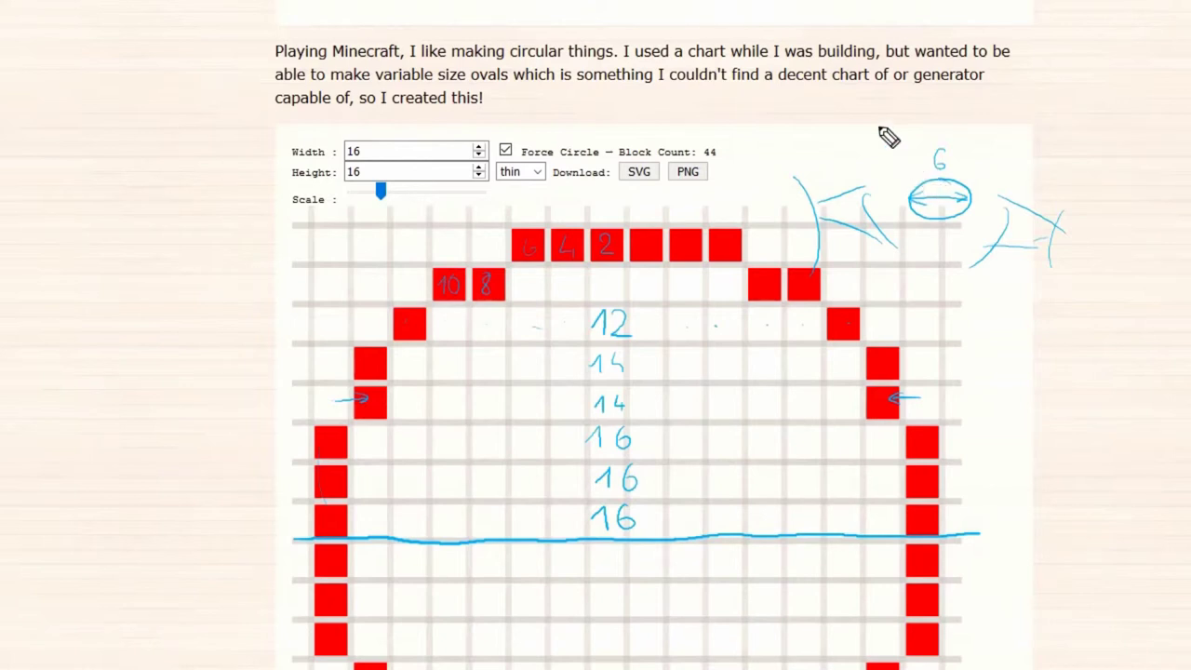
key("e")
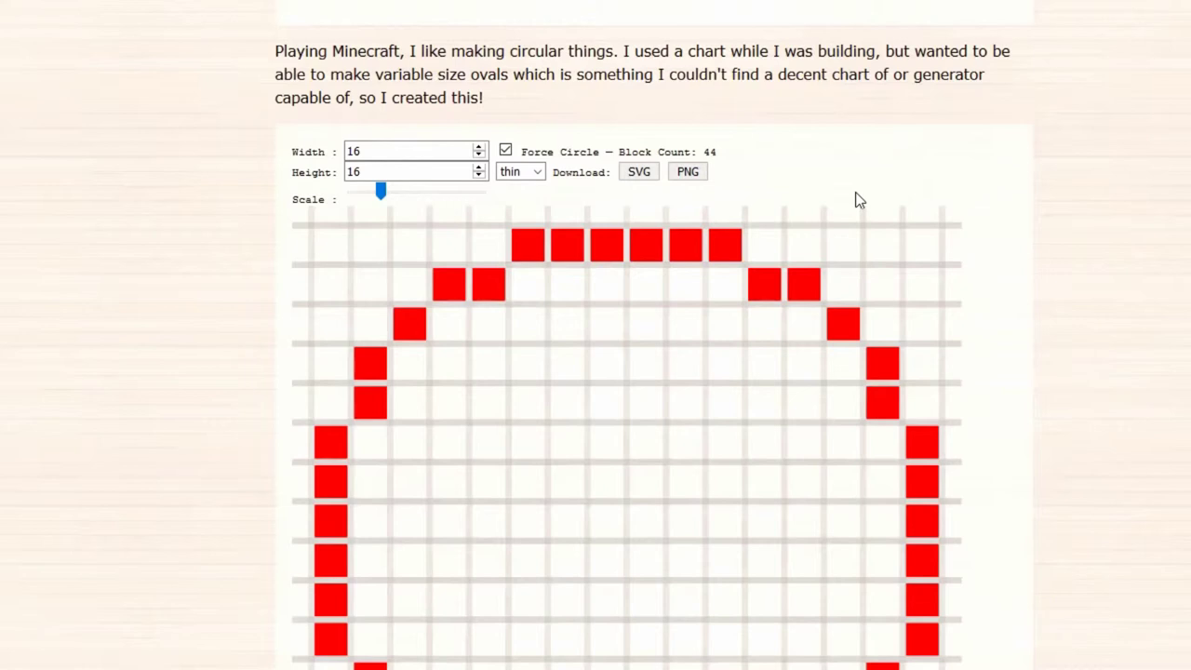
- Reduce the circle's width and height to 6 blocks and keep the thin outline
left_click(477, 157)
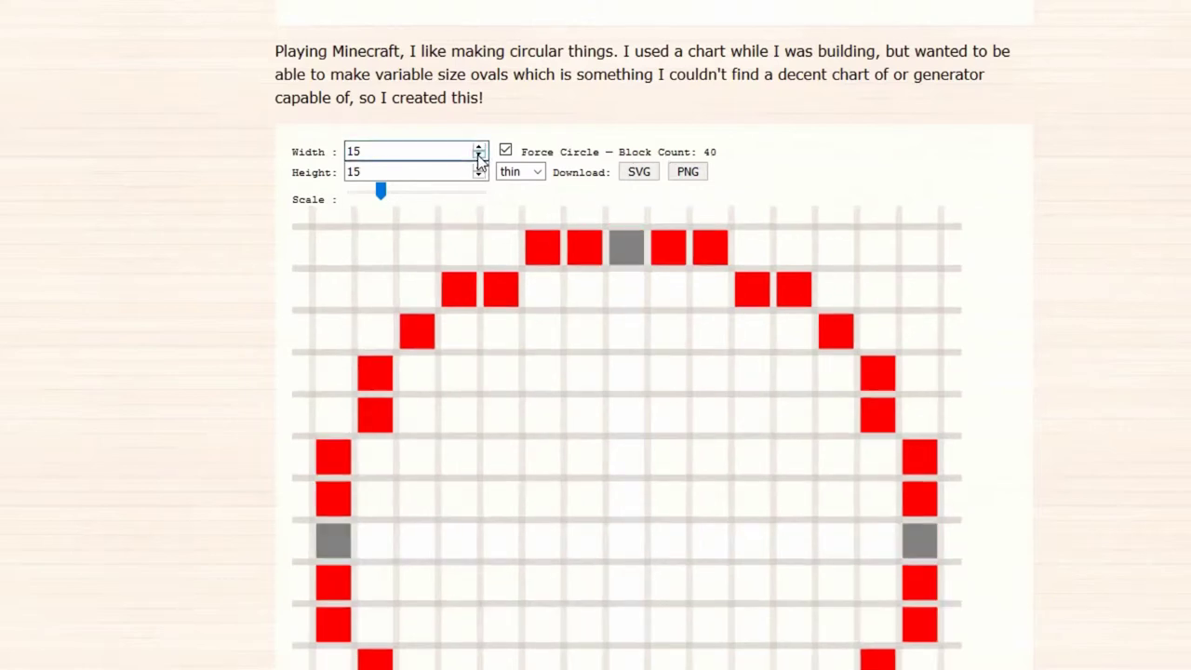
right_click(477, 158)
left_click(477, 158)
left_click(477, 158)
left_click(477, 156)
left_click(477, 157)
left_click(477, 156)
left_click(477, 156)
left_click(477, 157)
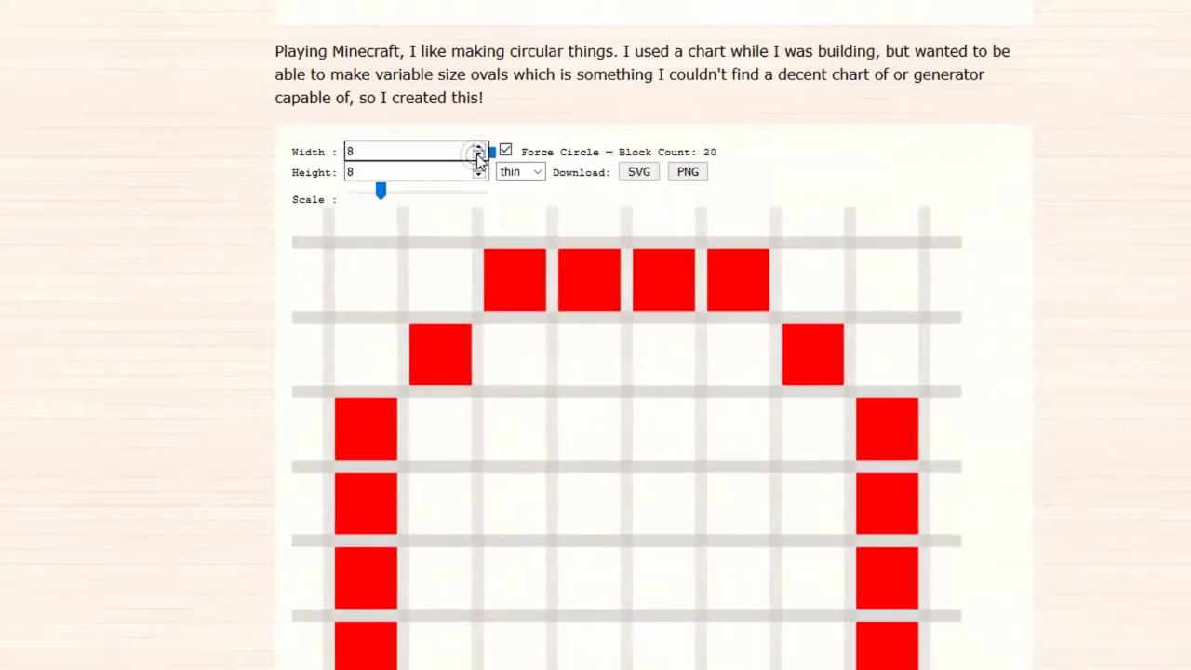
left_click(477, 156)
left_click(477, 157)
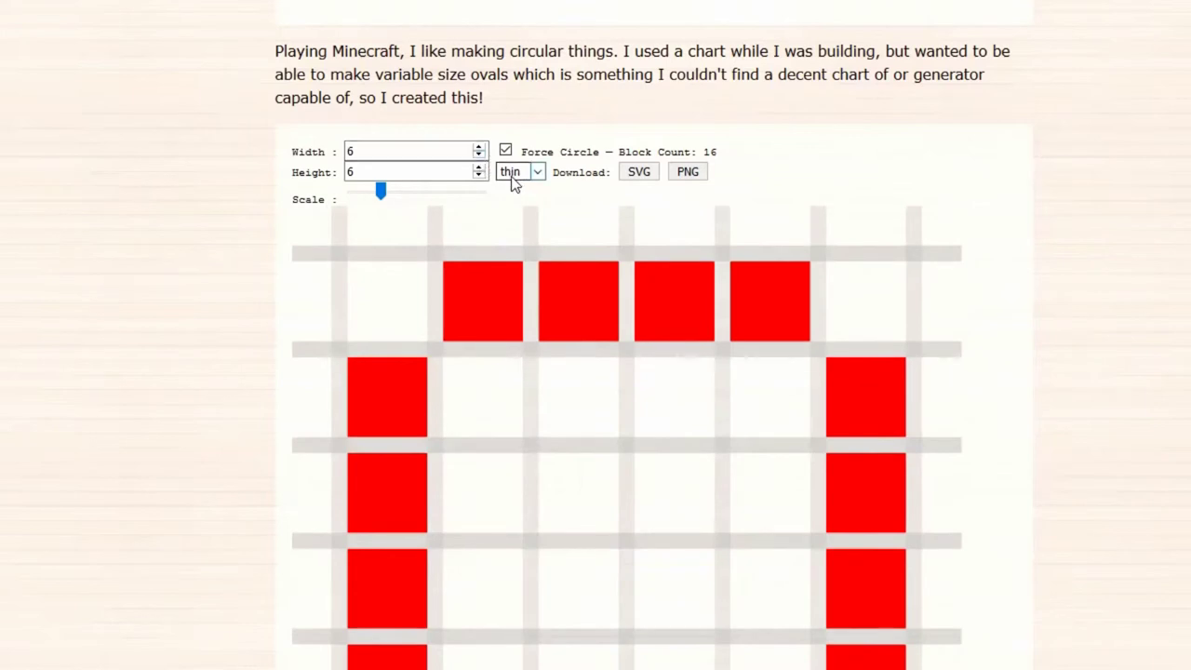
left_click(513, 175)
left_click(509, 189)
key("Up")
- Sketch a rough freehand circle over the ring of red blocks in the 6-block chart
scroll(1075, 287, "down", 3)
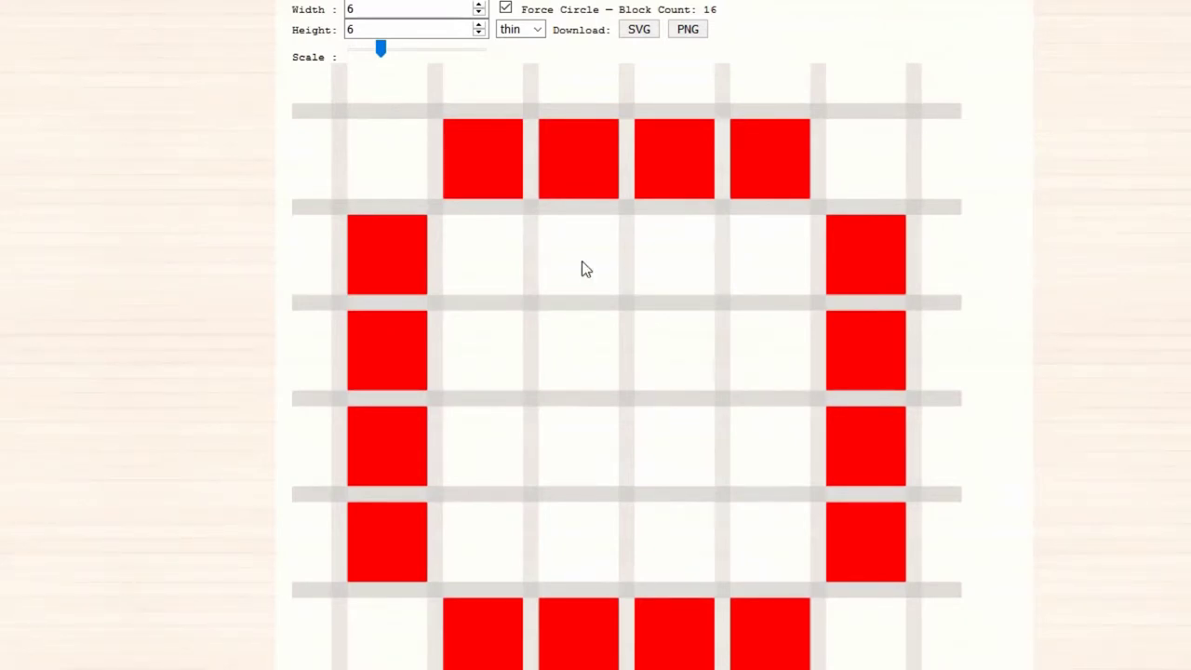
key("ctrl+shift")
mouse_move(654, 643)
left_mouse_down()
mouse_move(561, 635)
mouse_move(465, 594)
mouse_move(394, 518)
mouse_move(357, 420)
mouse_move(350, 316)
mouse_move(417, 206)
left_mouse_up()
mouse_move(373, 339)
left_mouse_down()
mouse_move(471, 139)
mouse_move(527, 93)
left_mouse_up()
mouse_move(471, 194)
left_mouse_down()
mouse_move(625, 118)
mouse_move(752, 128)
mouse_move(864, 255)
mouse_move(920, 419)
mouse_move(810, 578)
mouse_move(593, 648)
left_mouse_up()
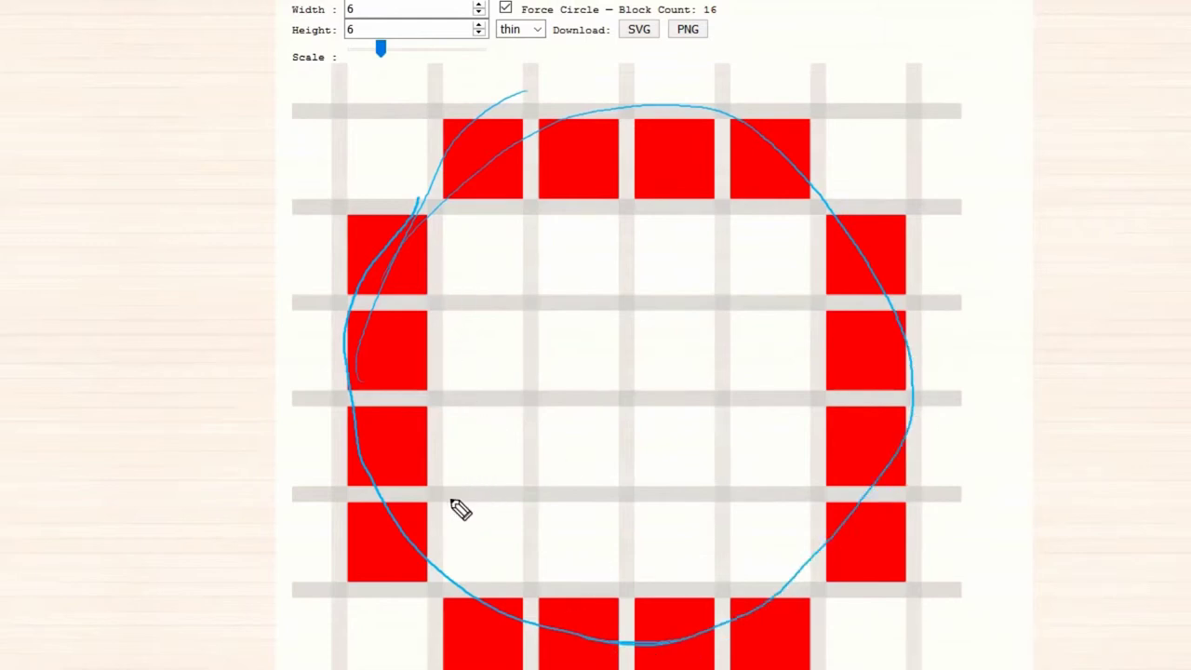
- Shade the four inner corner cells of the chart and cross out the two red blocks adjoining its upper-left corner
mouse_move(456, 508)
left_mouse_down()
mouse_move(452, 555)
mouse_move(486, 574)
mouse_move(516, 558)
left_mouse_up()
mouse_move(726, 521)
left_mouse_down()
mouse_move(723, 548)
mouse_move(760, 595)
mouse_move(809, 581)
left_mouse_up()
mouse_move(457, 233)
left_mouse_down()
mouse_move(470, 276)
mouse_move(500, 270)
left_mouse_up()
left_click_drag(743, 244, 809, 269)
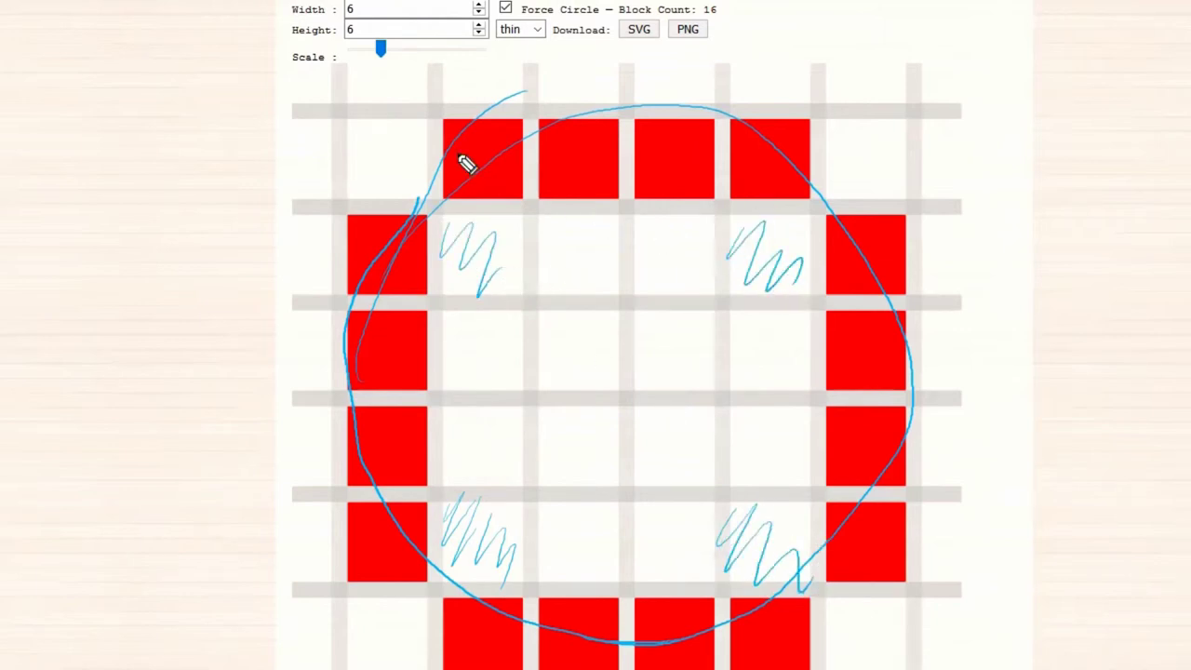
mouse_move(439, 125)
left_mouse_down()
mouse_move(502, 164)
mouse_move(450, 192)
left_mouse_up()
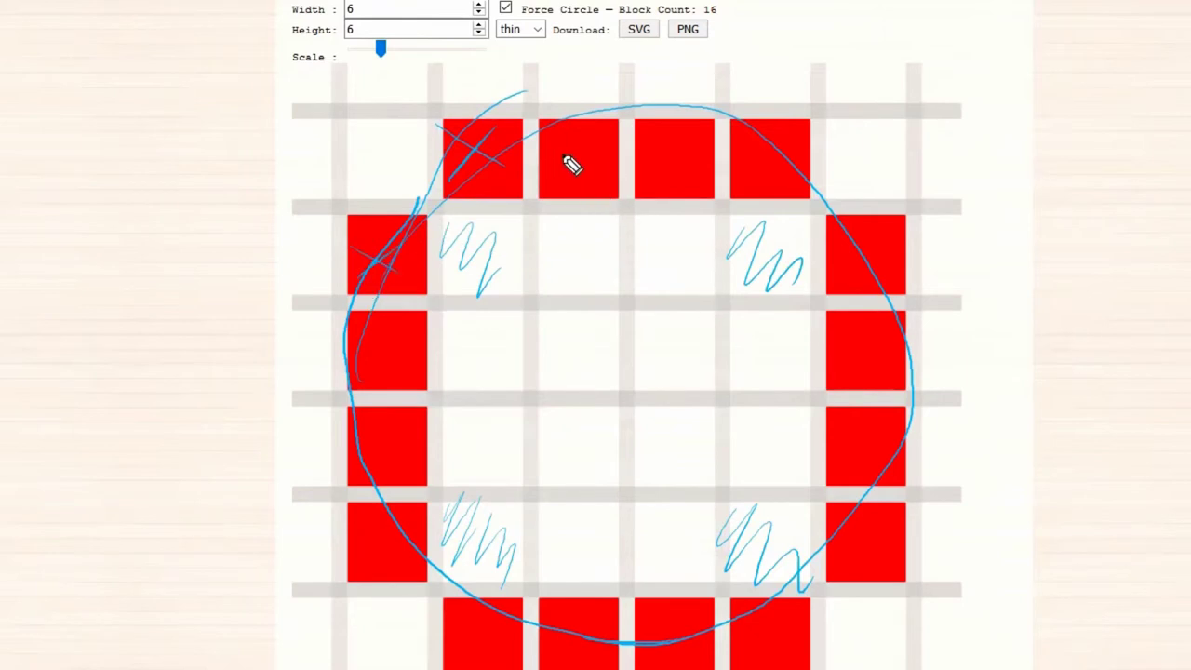
mouse_move(564, 154)
left_mouse_down()
mouse_move(675, 157)
mouse_move(865, 335)
mouse_move(877, 444)
mouse_move(791, 551)
mouse_move(699, 627)
mouse_move(566, 646)
mouse_move(392, 456)
mouse_move(388, 354)
mouse_move(478, 233)
mouse_move(478, 282)
mouse_move(504, 244)
mouse_move(446, 292)
mouse_move(548, 181)
mouse_move(629, 176)
left_mouse_up()
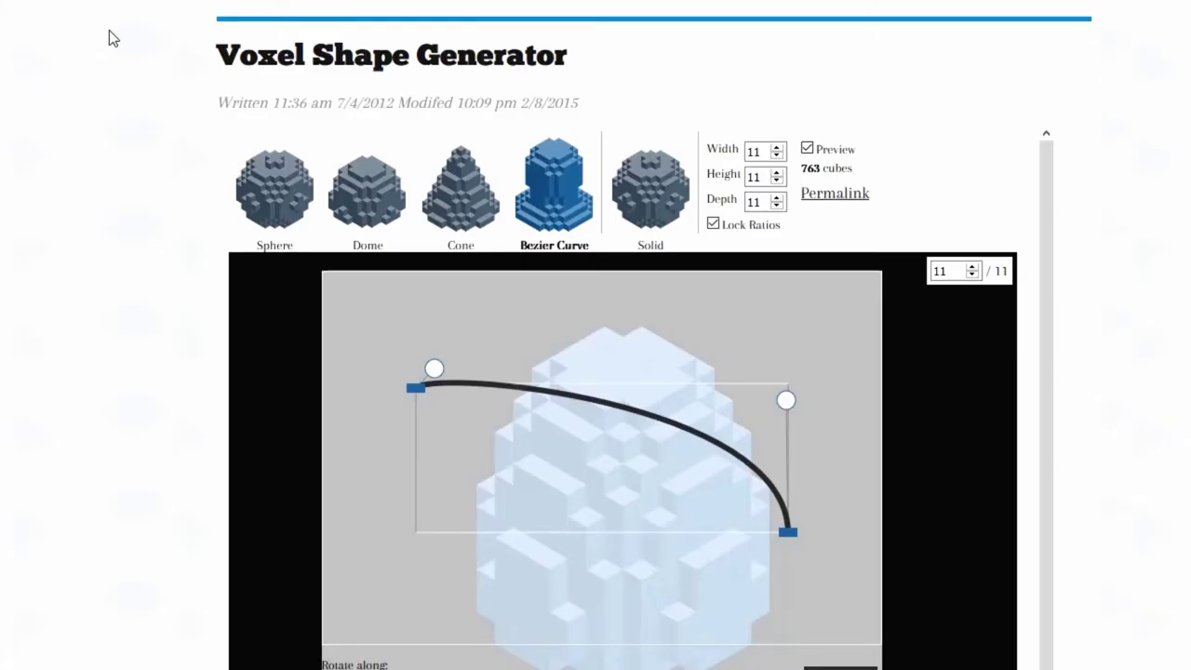
- Switch to the Voxel Shape Generator page and preview the sphere and dome before selecting the cone shape
scroll(109, 28, "down", 1)
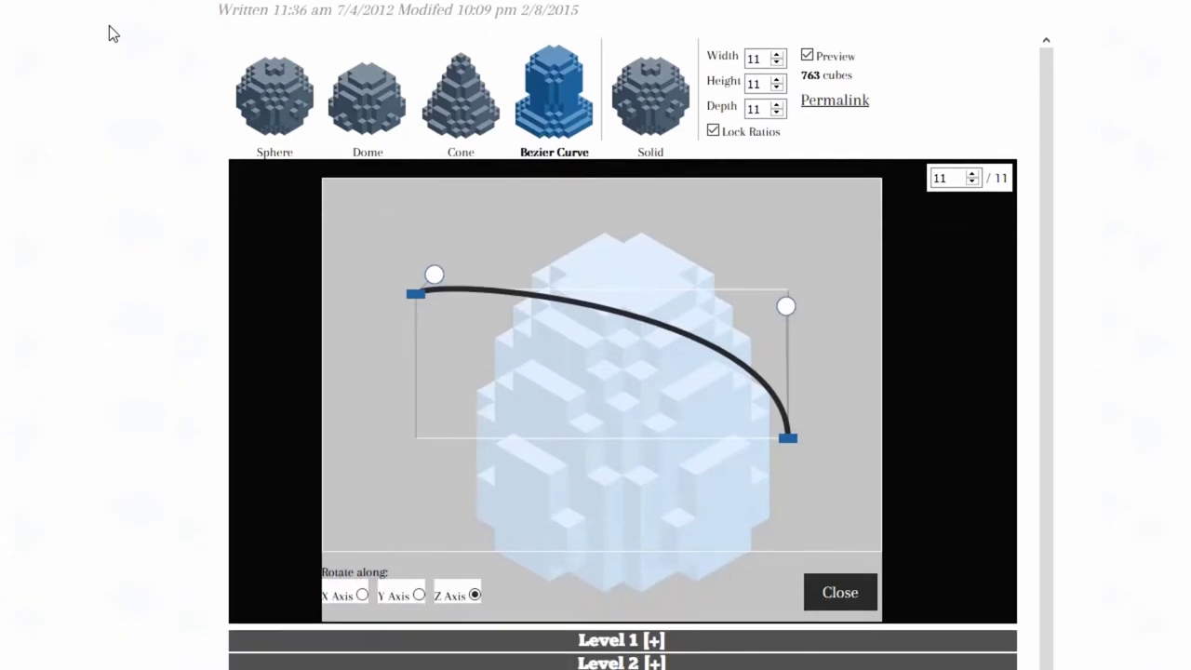
scroll(108, 28, "up", 1)
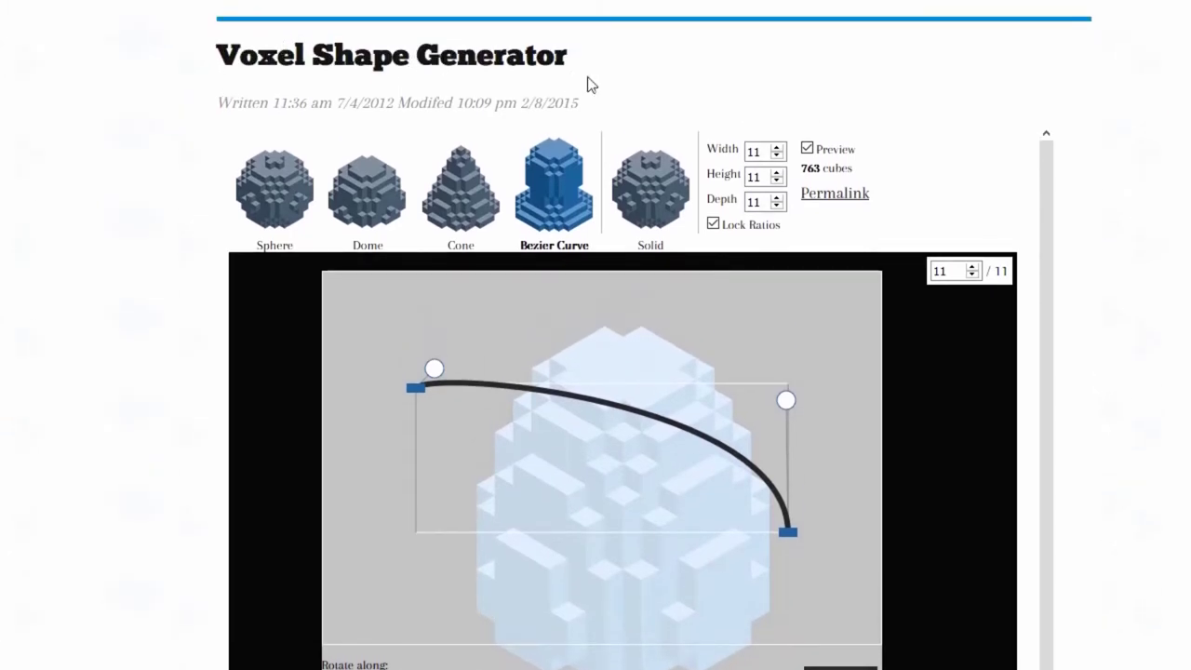
scroll(153, 69, "down", 1)
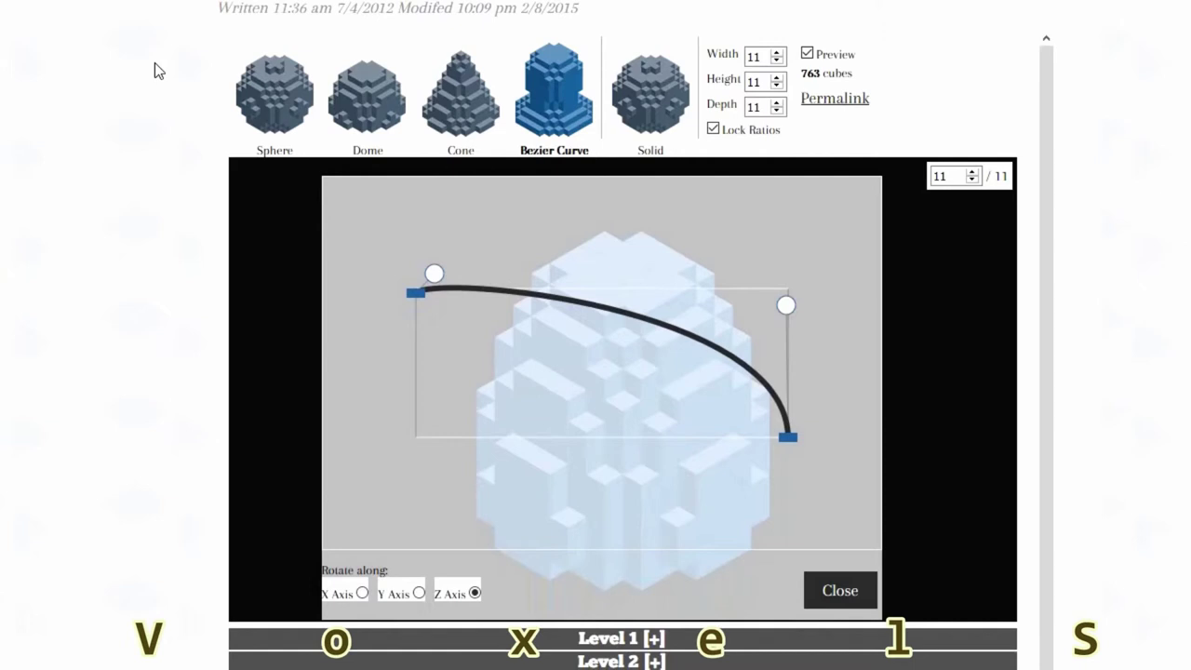
left_click_drag(433, 273, 451, 291)
left_click(313, 113)
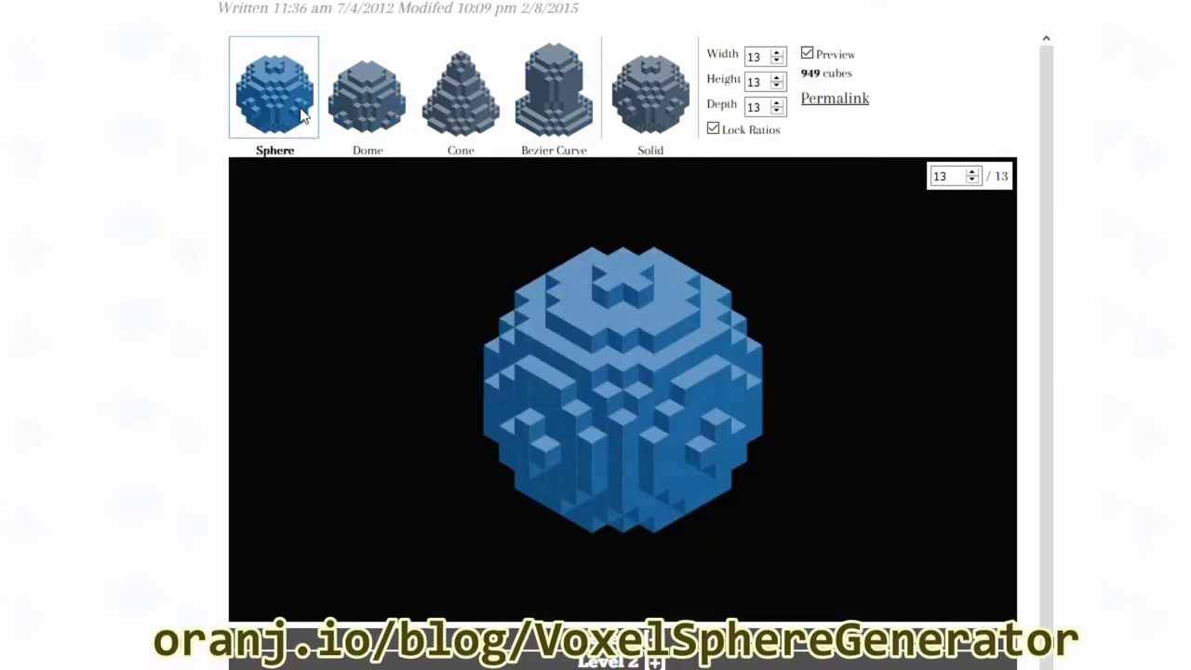
left_click(366, 107)
left_click(464, 100)
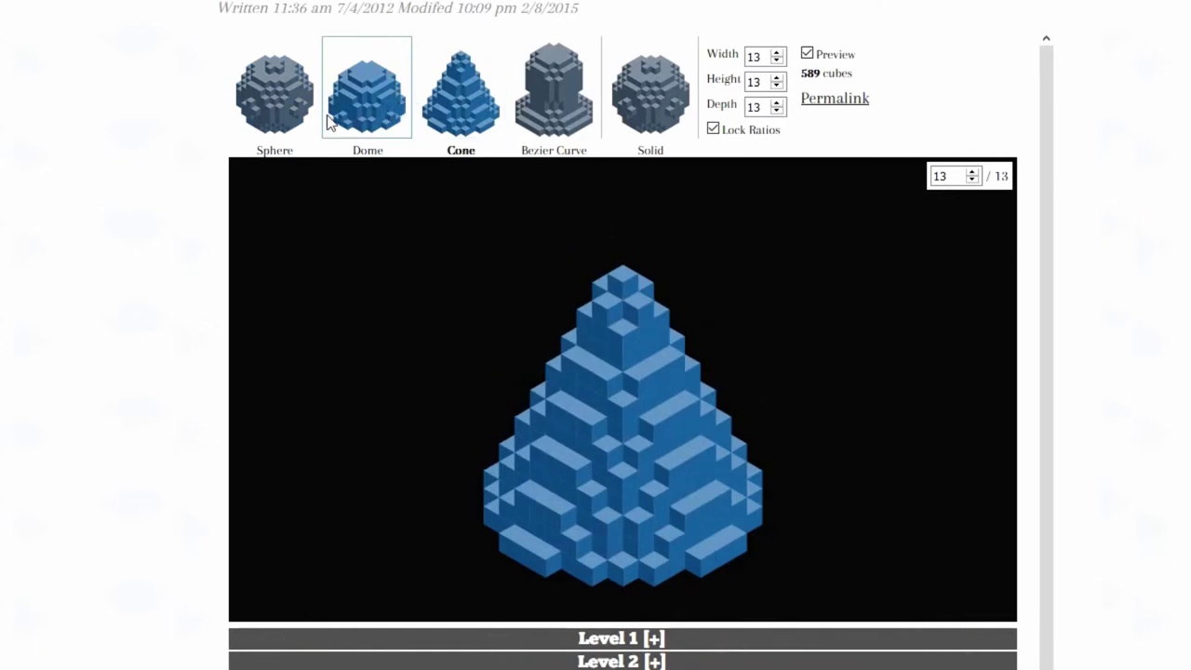
- Examine the solid cone's layer plans for Level 1 and Level 4, and collapse both
scroll(438, 335, "down", 1)
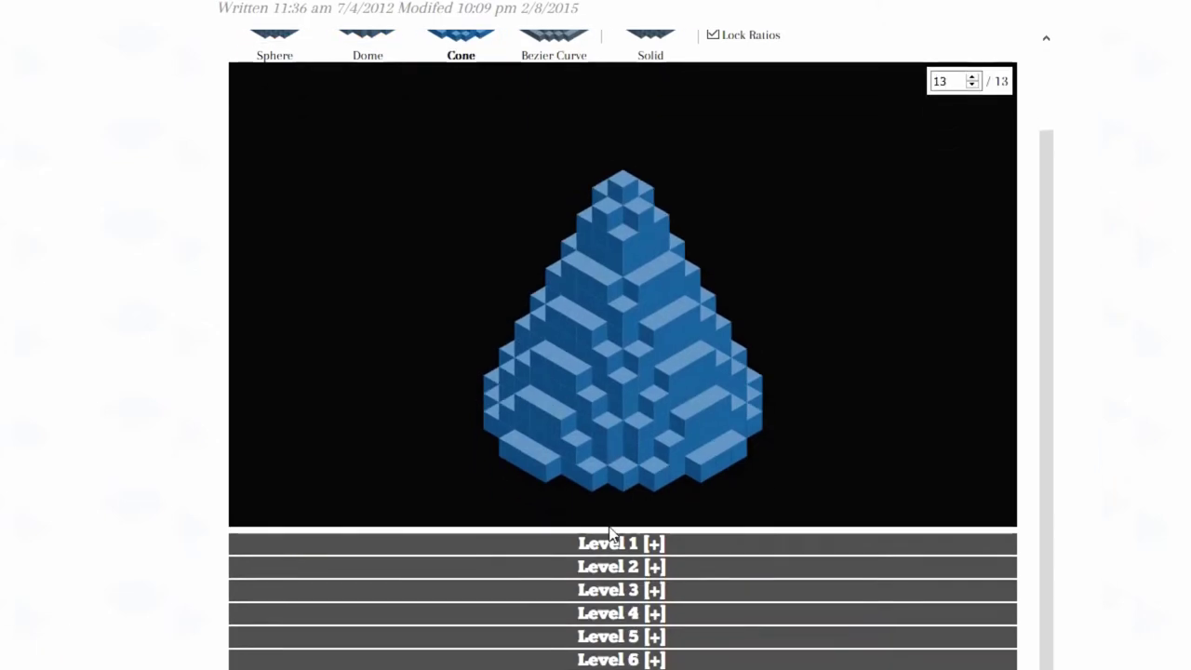
left_click(622, 550)
scroll(593, 566, "down", 1)
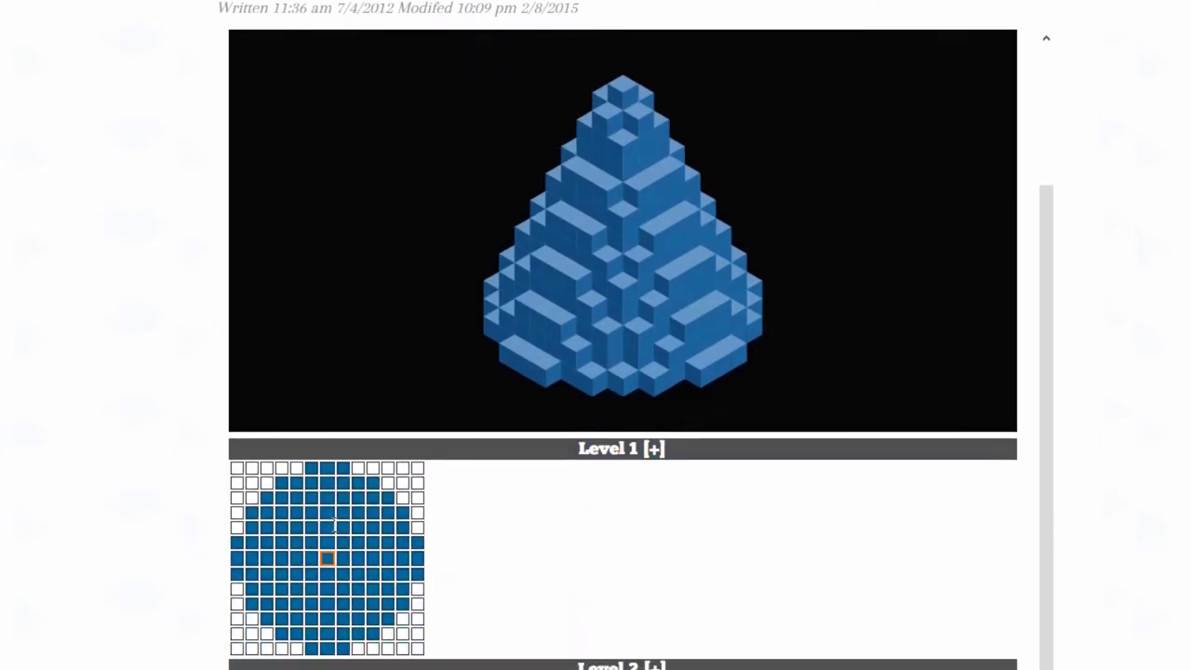
scroll(494, 571, "down", 1)
left_click(640, 596)
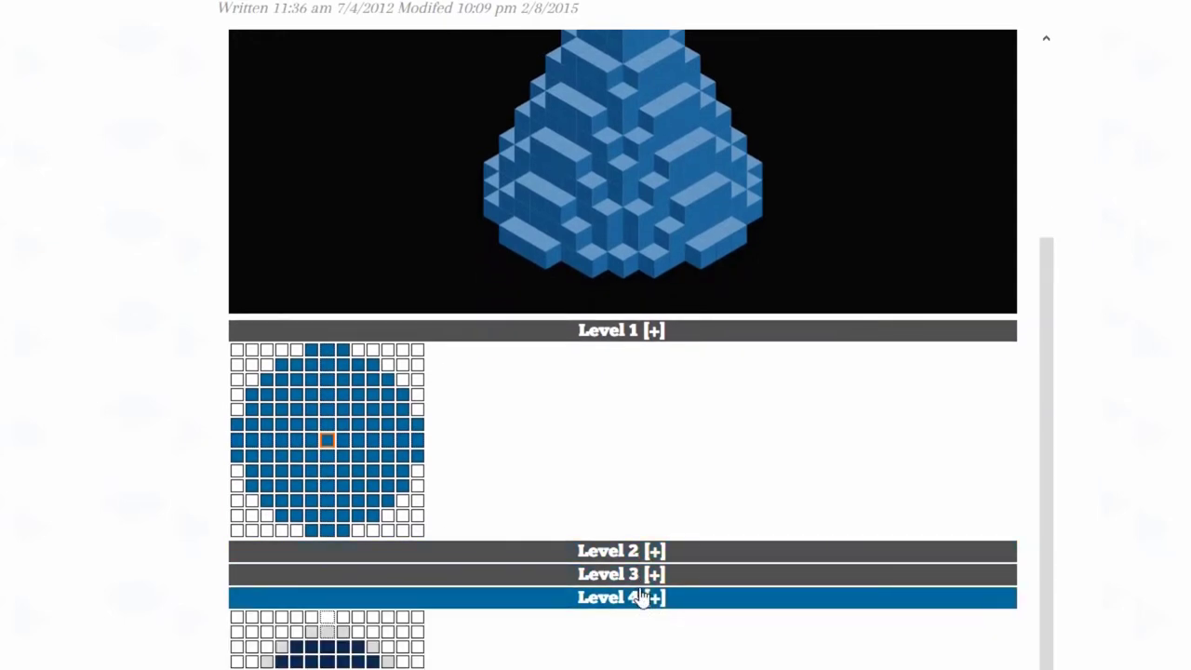
scroll(602, 572, "down", 2)
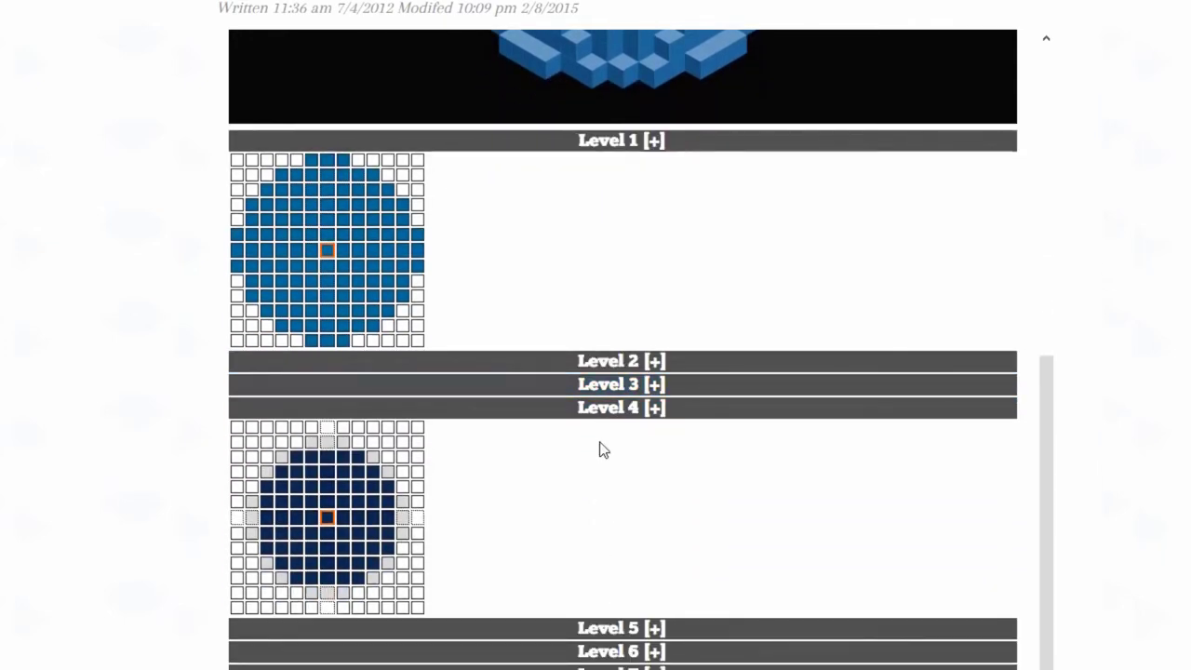
left_click(605, 409)
scroll(609, 428, "up", 2)
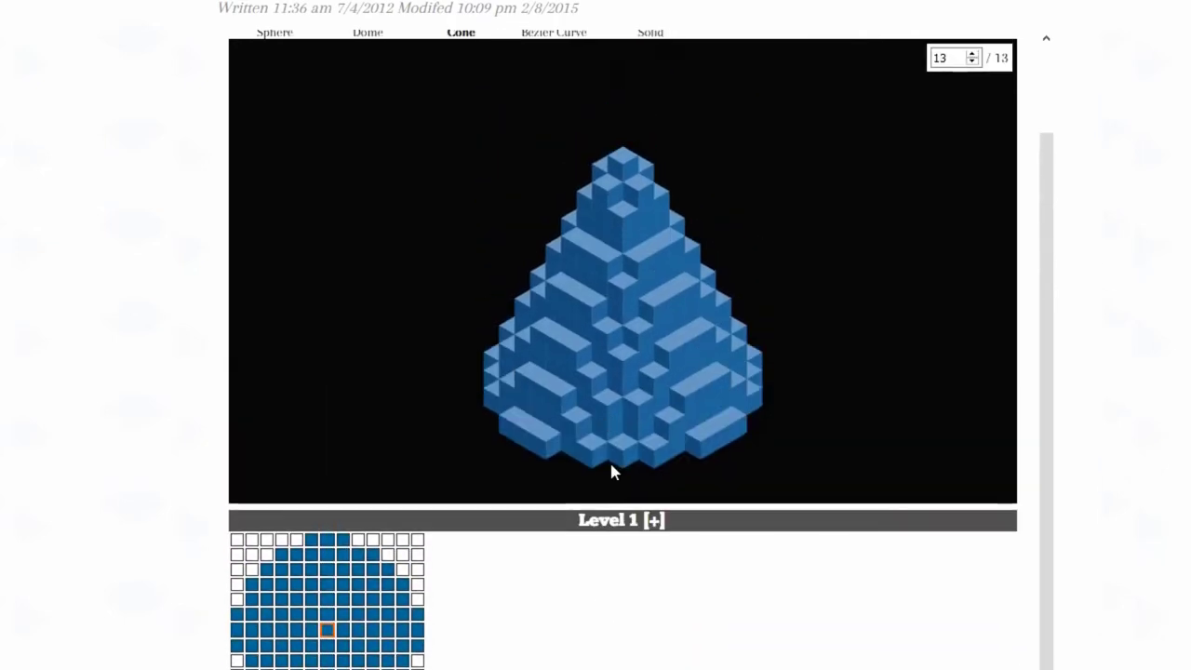
left_click(605, 521)
scroll(600, 457, "up", 1)
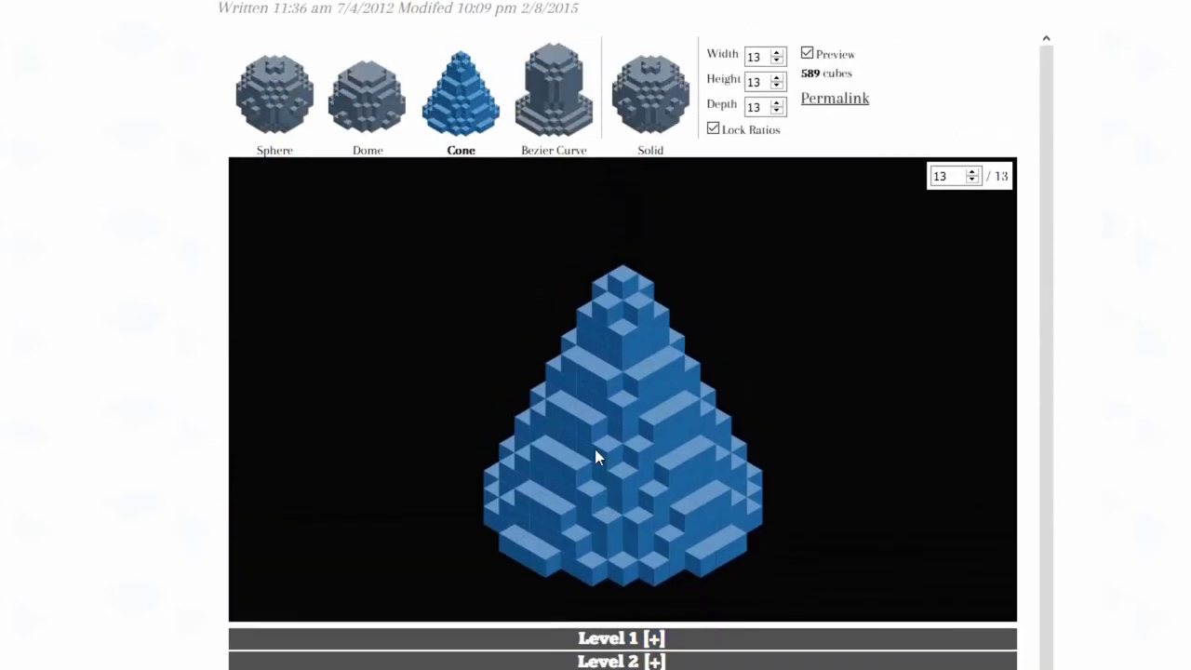
- Make the cone hollow and show its Level 1 layer plan
left_click(637, 97)
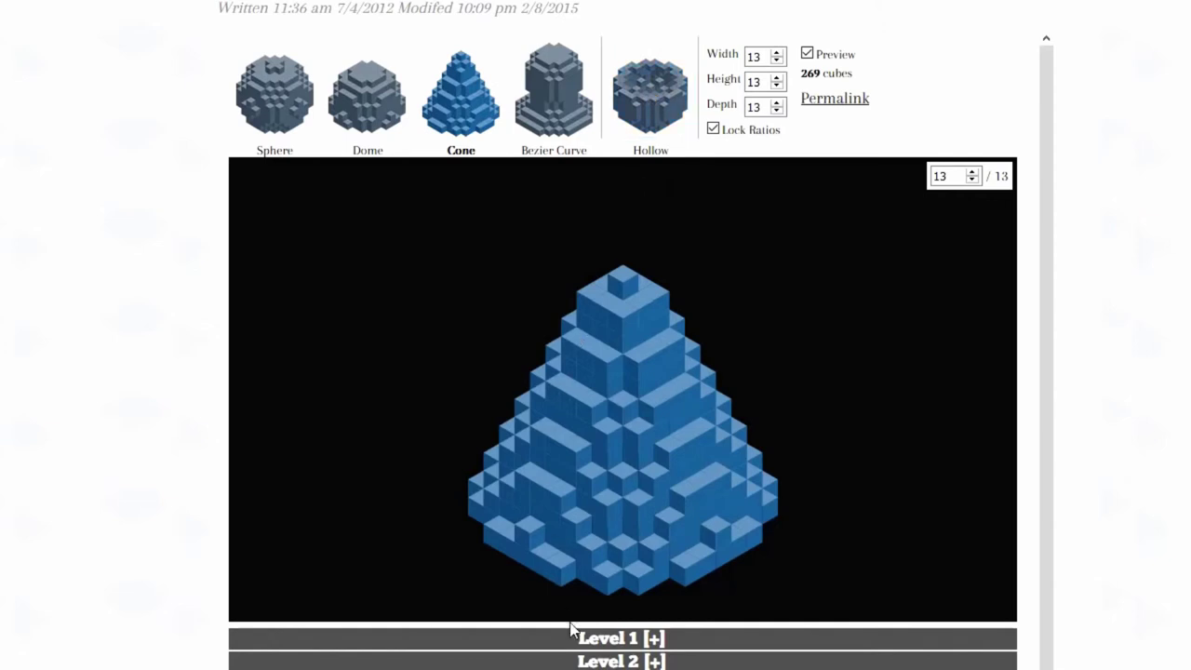
left_click(591, 642)
scroll(600, 557, "down", 3)
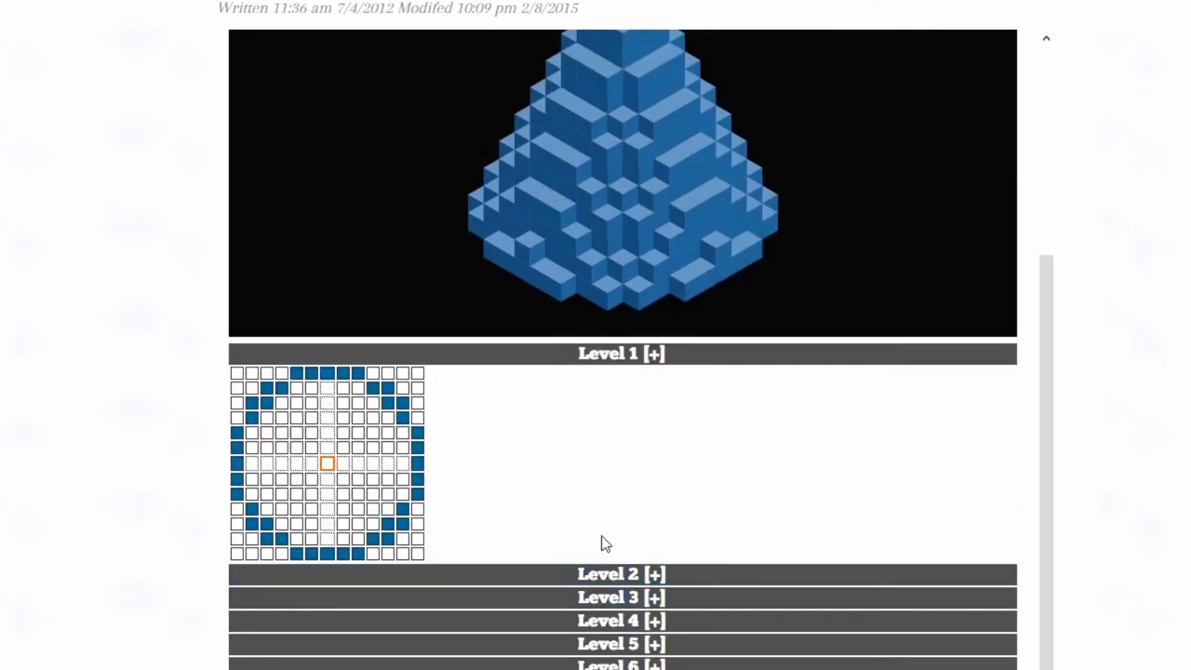
scroll(603, 544, "up", 3)
- Switch the shape to a Bezier Curve rotated along the Z axis, spread both curve handles outward and raise the curve's first endpoint
left_click(577, 98)
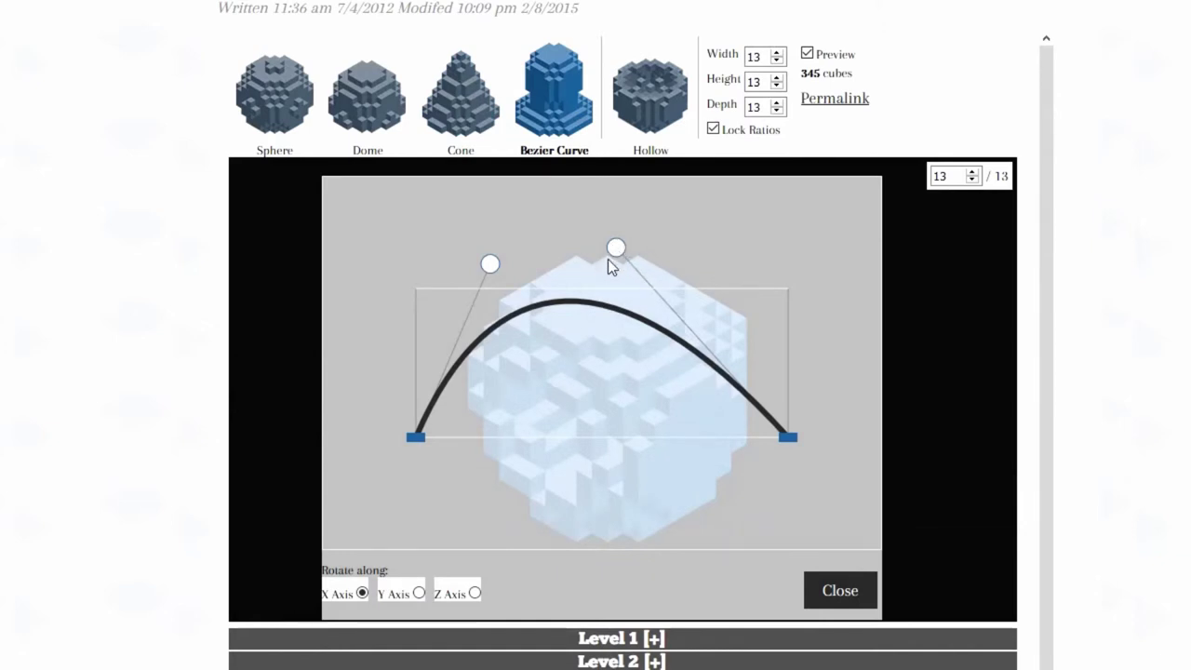
left_click(475, 594)
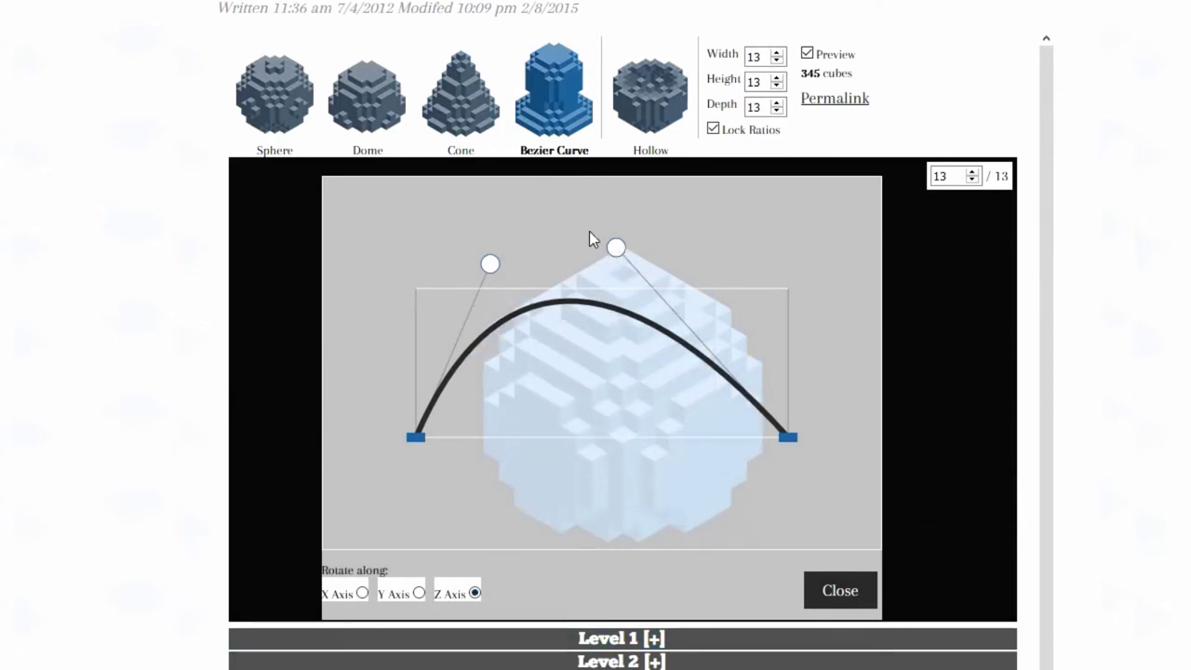
left_click_drag(616, 247, 782, 259)
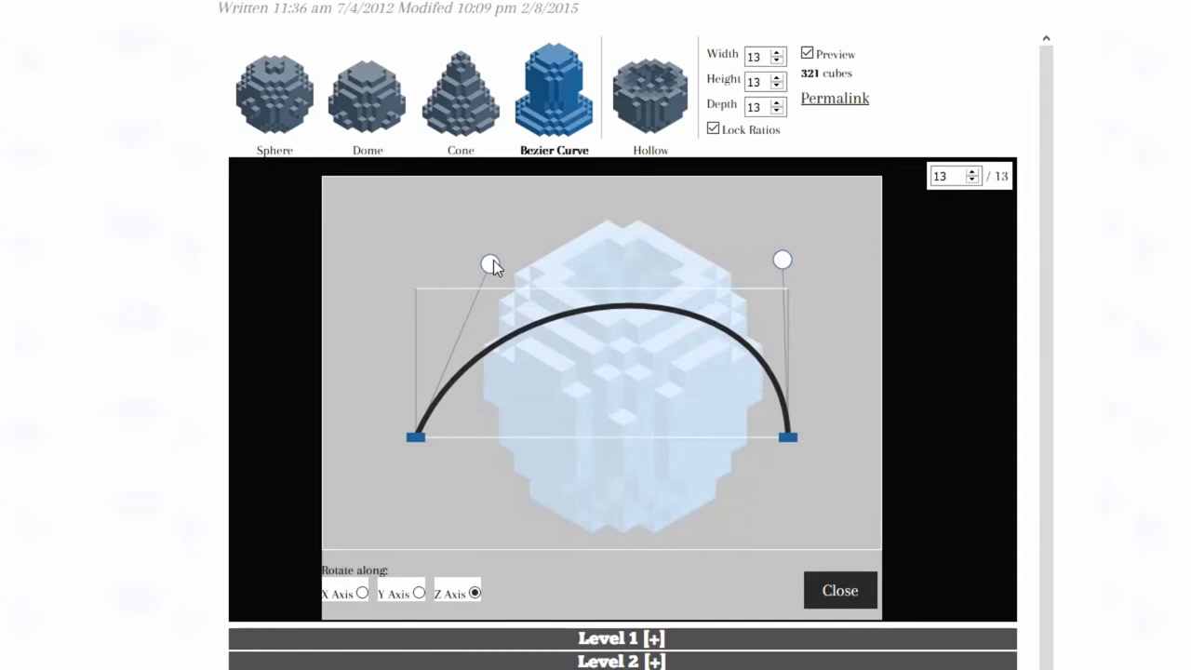
left_click_drag(491, 265, 387, 322)
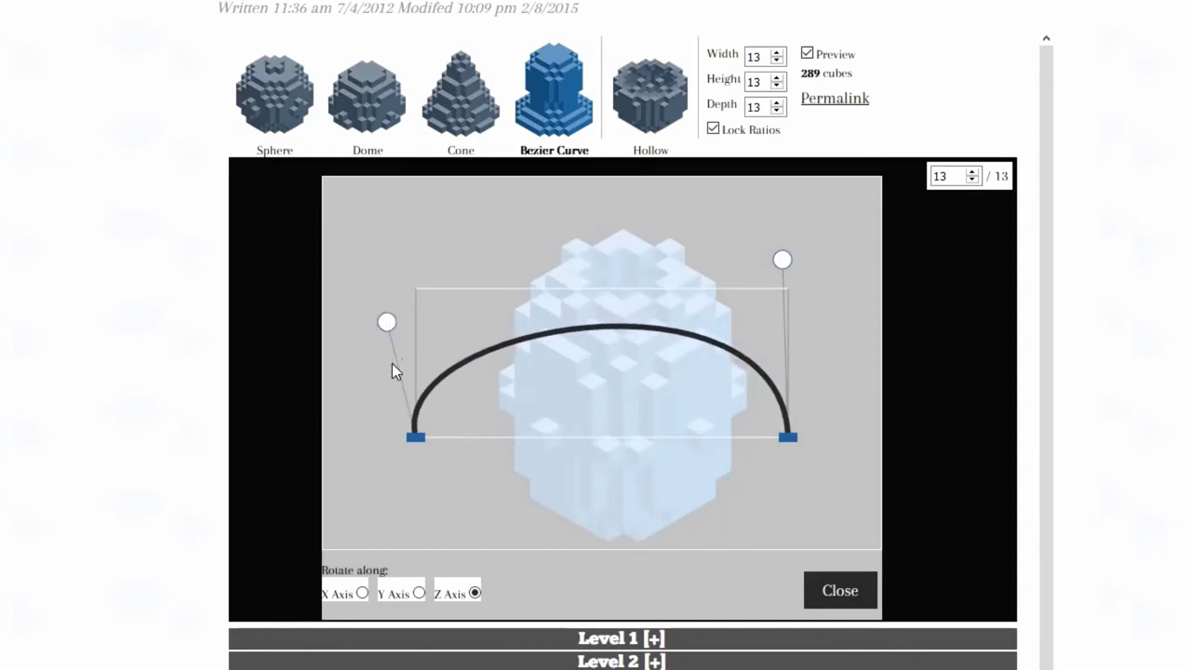
left_click_drag(417, 437, 432, 322)
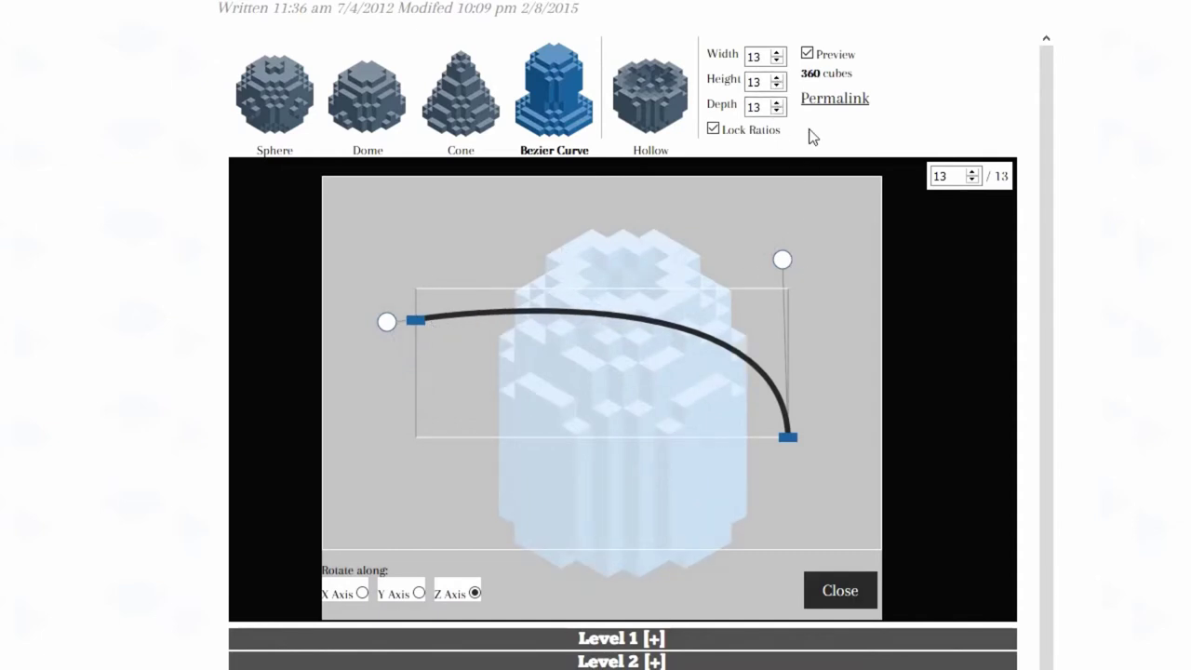
- Increase the shape's height to 16 with Lock Ratios on, so width and depth are also 16
left_click(777, 80)
left_click(777, 80)
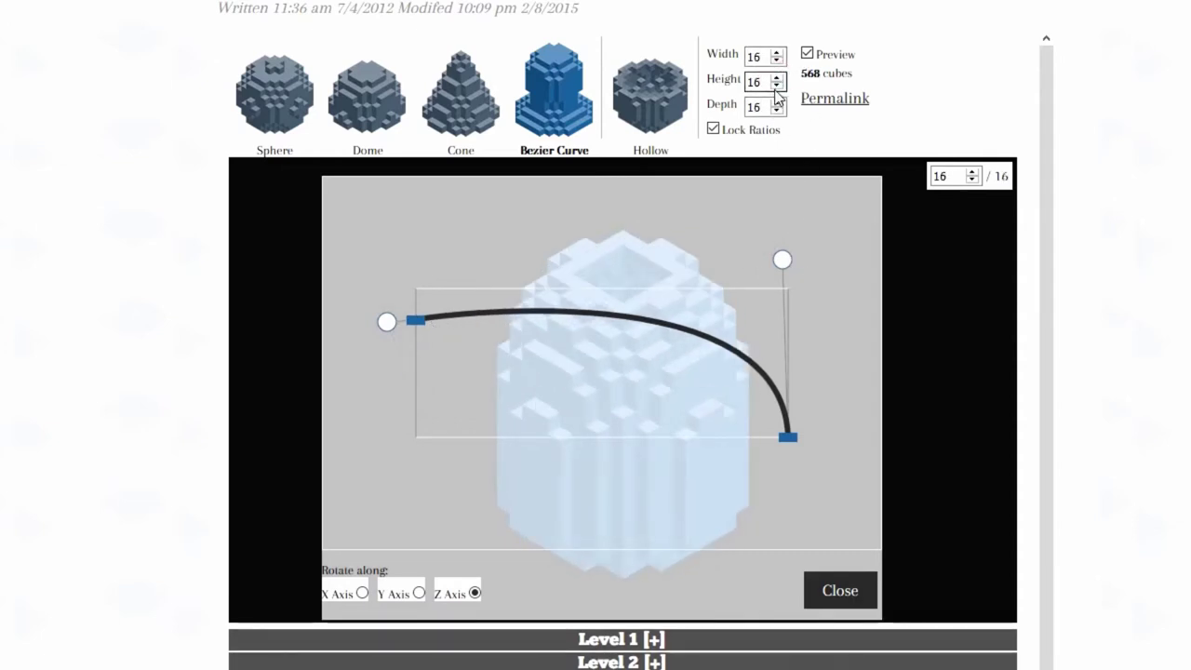
left_click(714, 130)
- Raise the curve's first endpoint and reposition both handles to form an S-shaped profile with a narrow waist above a wide base
left_click_drag(418, 319, 421, 285)
left_click_drag(387, 321, 681, 450)
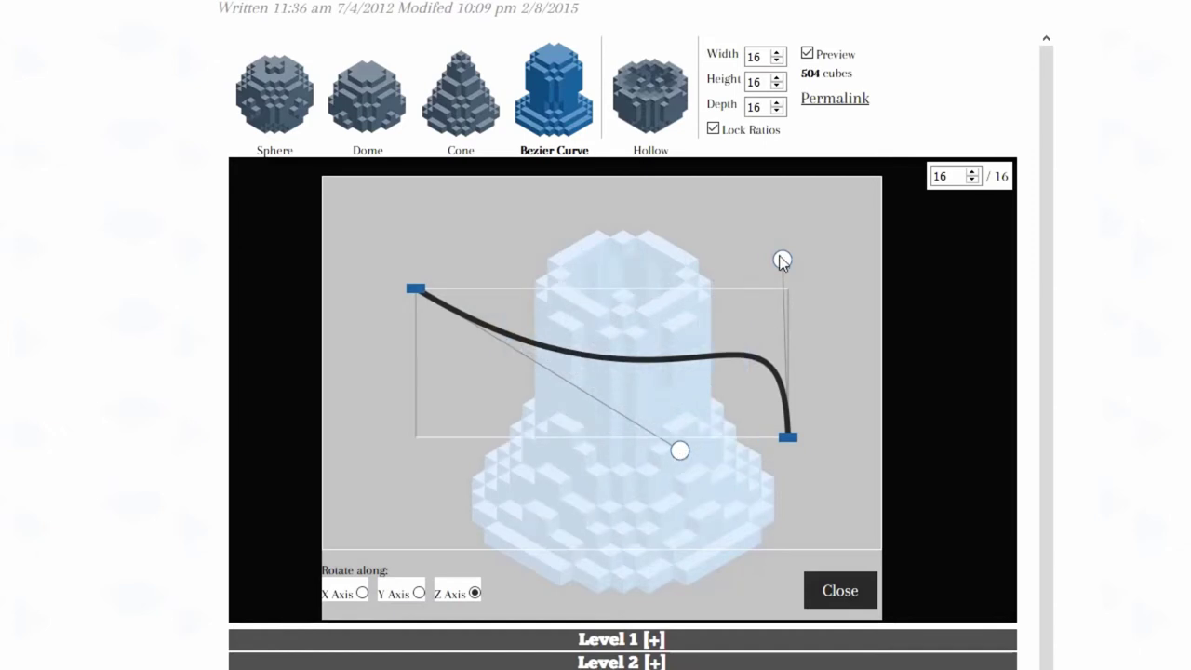
left_click_drag(781, 261, 690, 177)
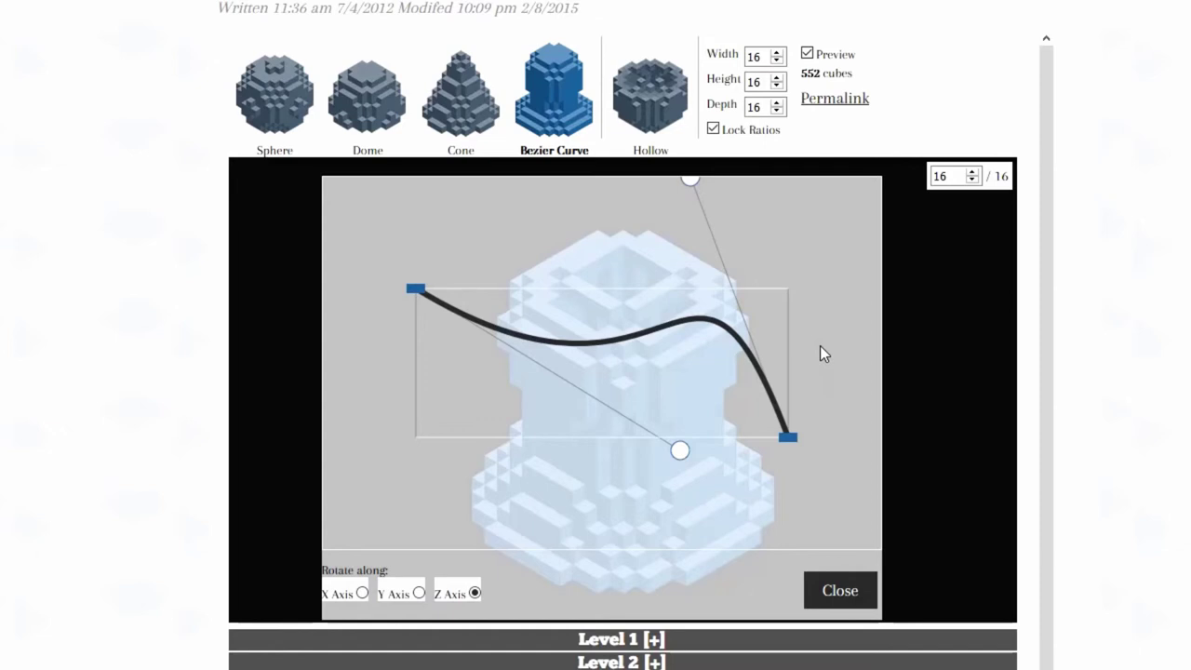
- Expand and examine the Level 1 and Level 2 layer plans of the hollow Bezier shape
scroll(439, 431, "down", 3)
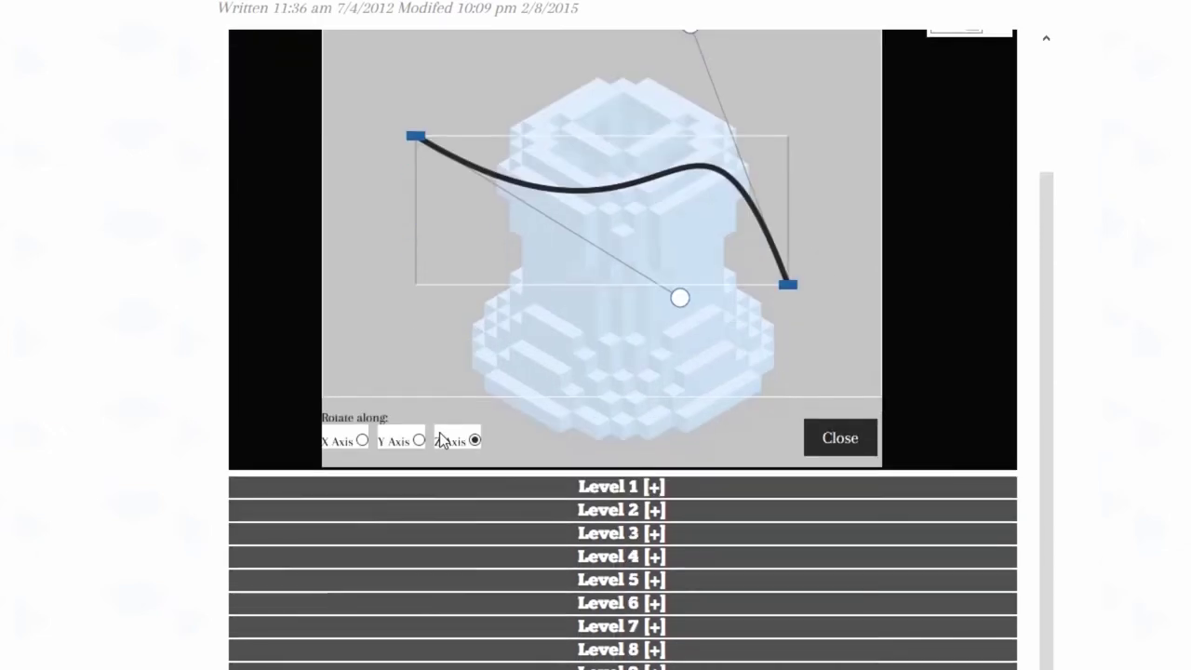
scroll(568, 300, "up", 3)
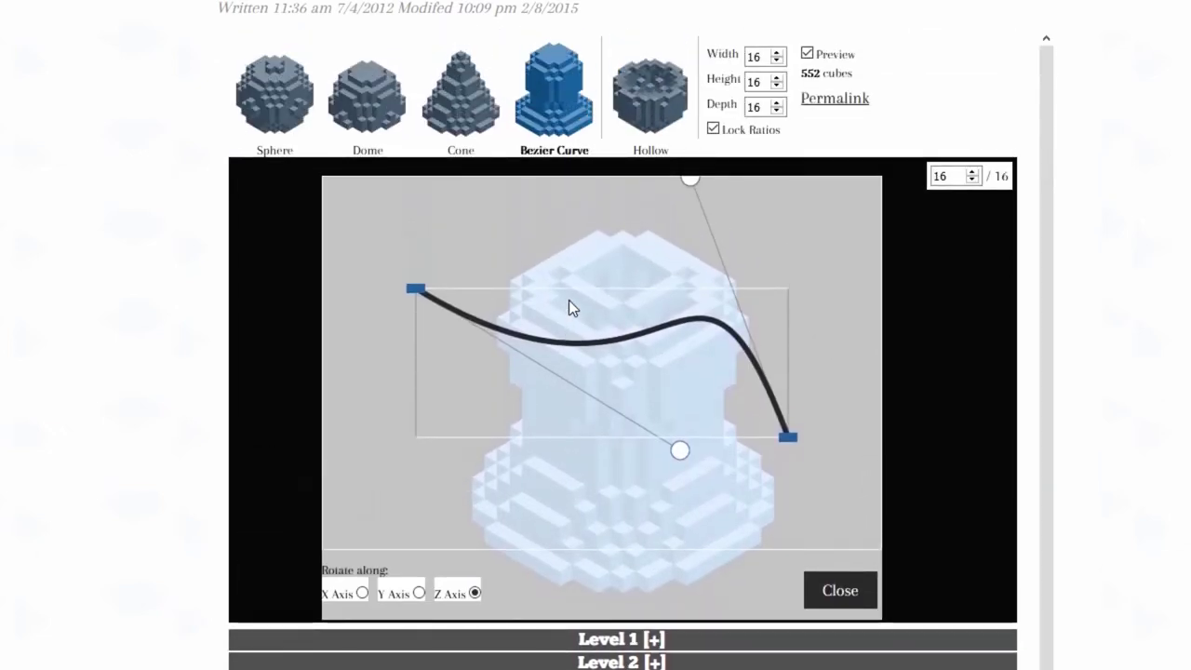
scroll(589, 402, "down", 1)
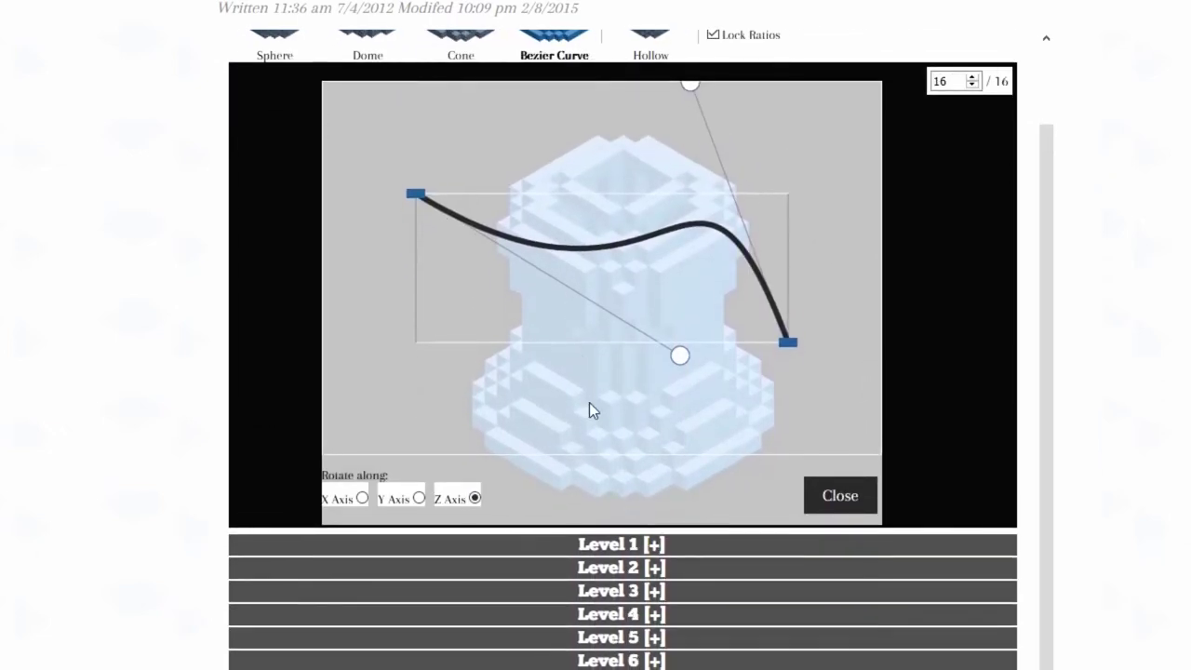
scroll(610, 466, "down", 1)
left_click(612, 465)
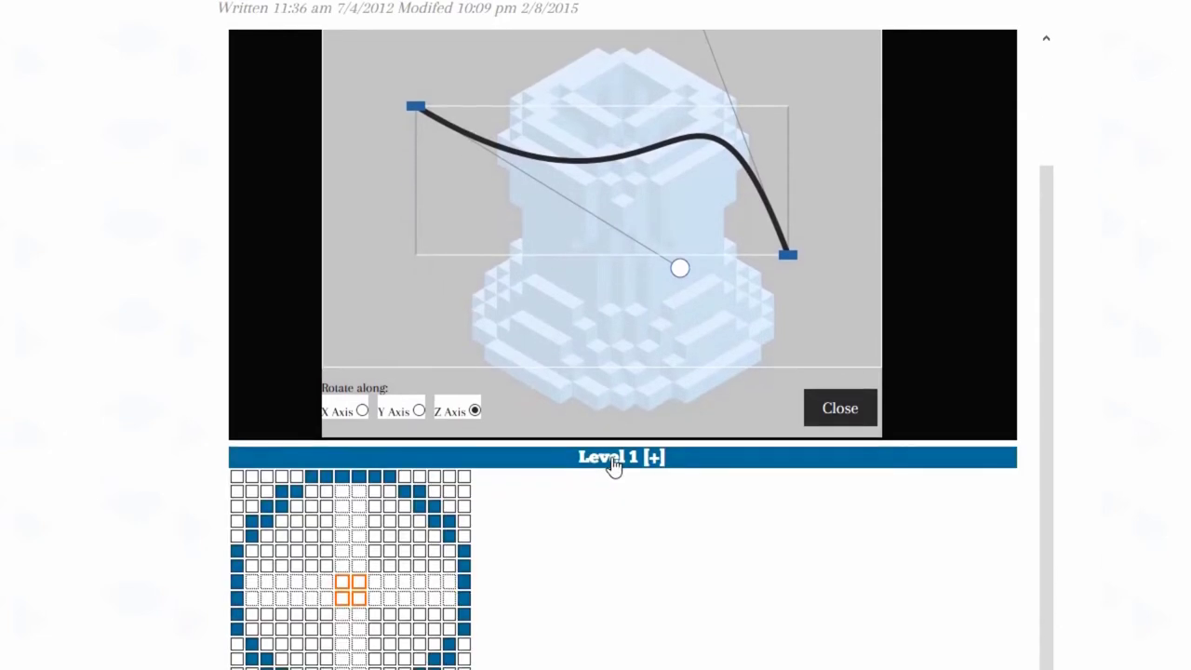
scroll(612, 466, "down", 3)
left_click(613, 481)
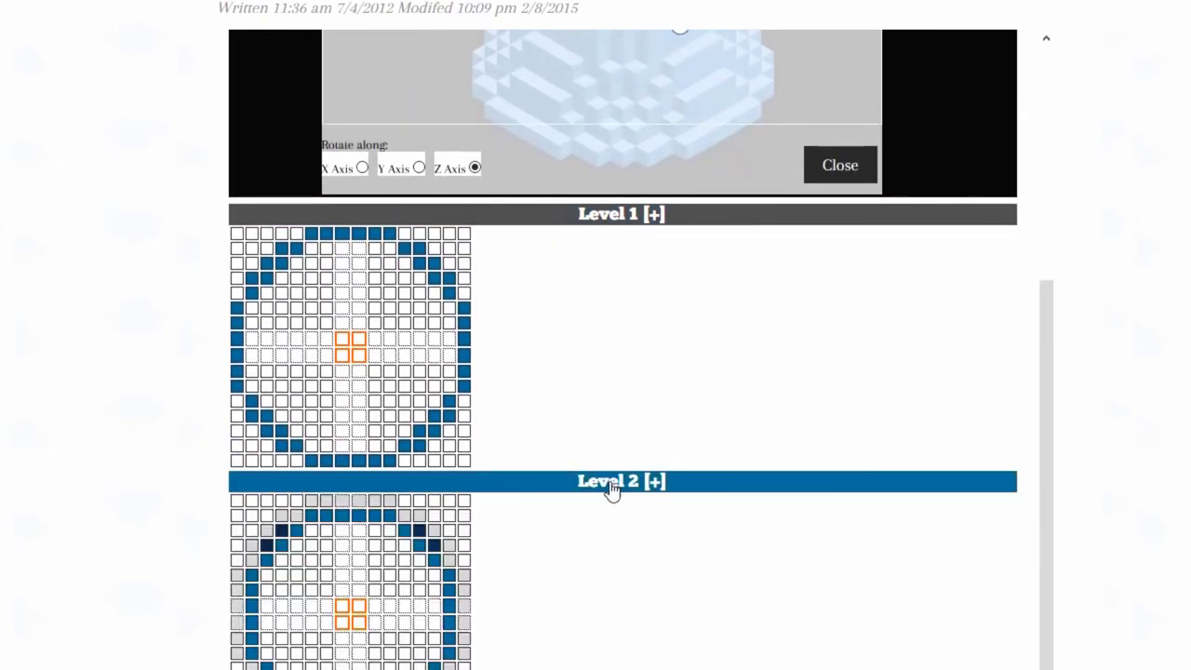
scroll(612, 484, "down", 3)
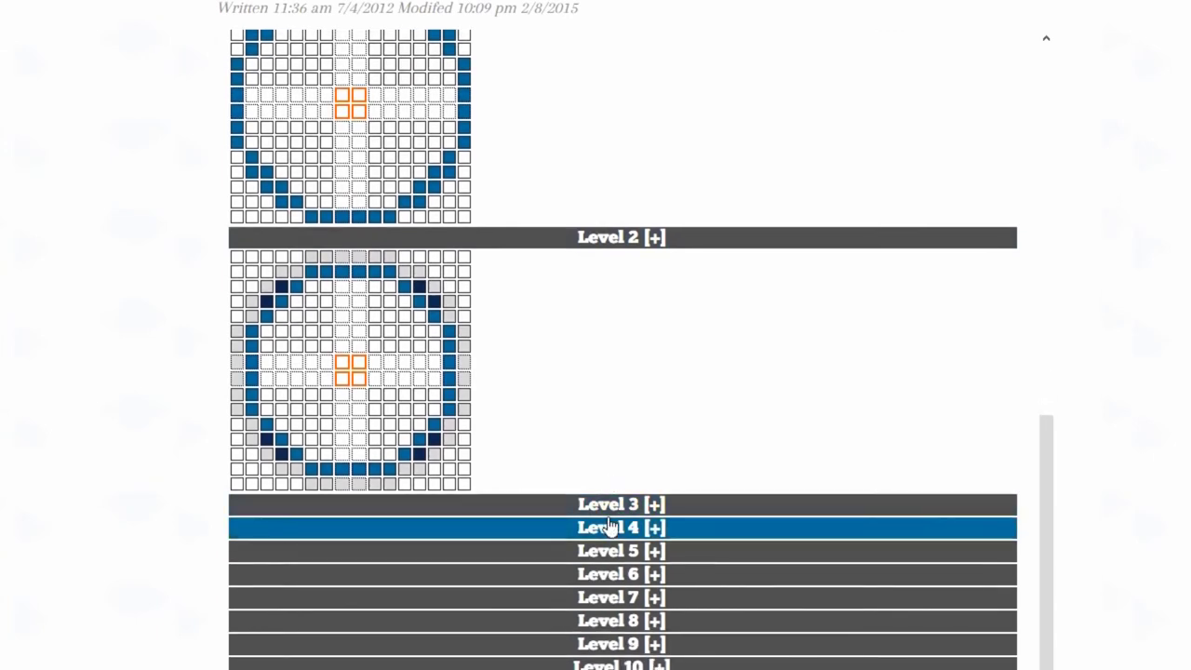
- Expand and examine the Level 4, Level 6 and Level 5 layer plans of the hollow Bezier shape
left_click(609, 532)
scroll(609, 528, "down", 3)
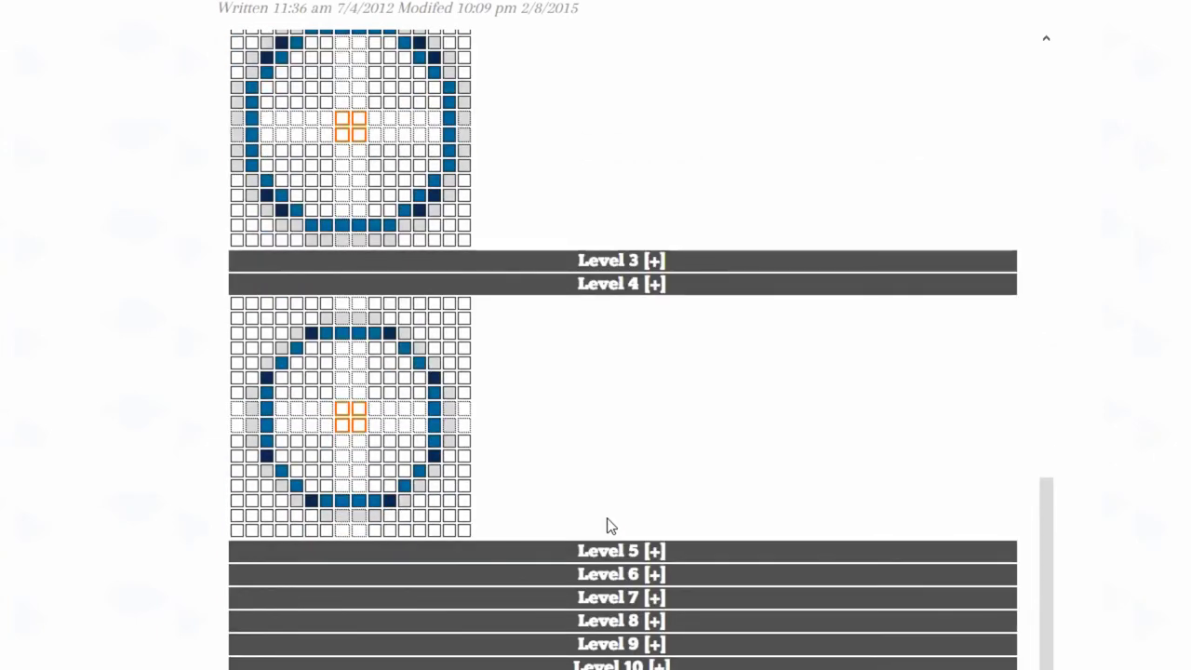
scroll(609, 526, "down", 1)
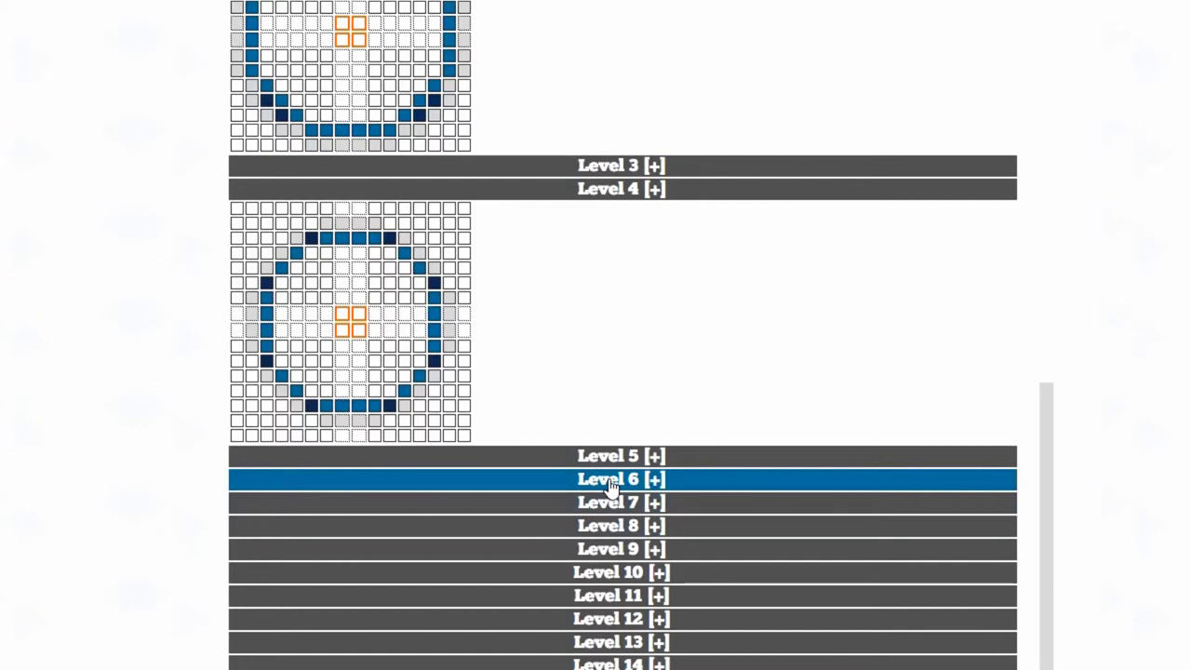
left_click(611, 480)
scroll(608, 484, "down", 3)
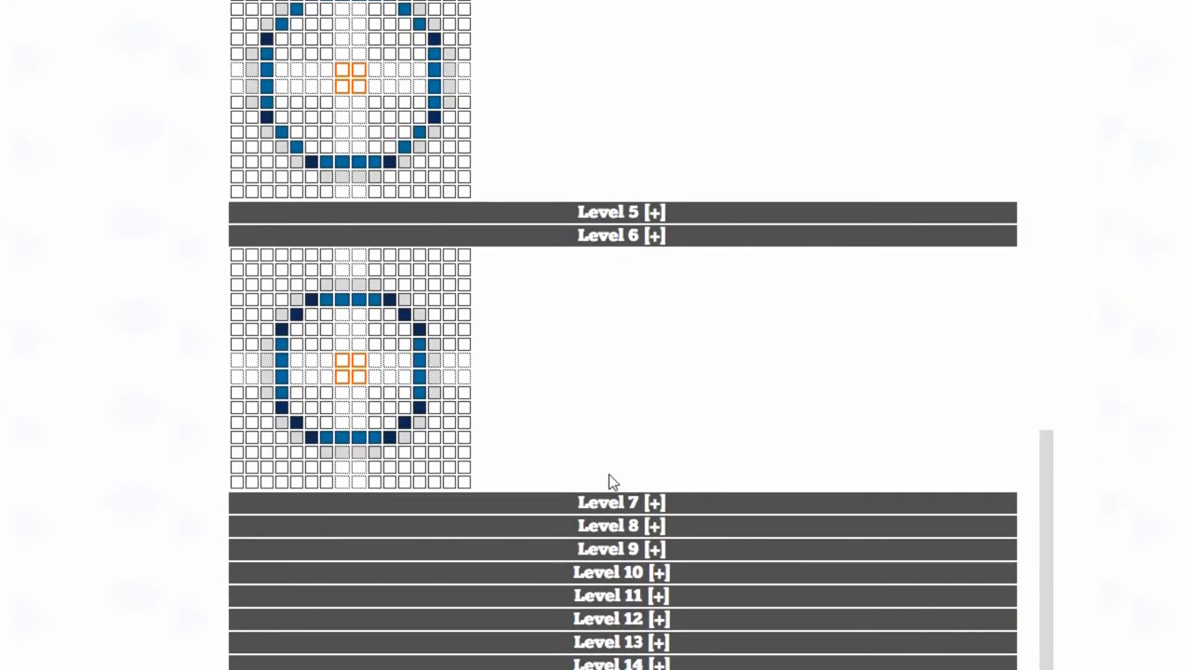
left_click(607, 216)
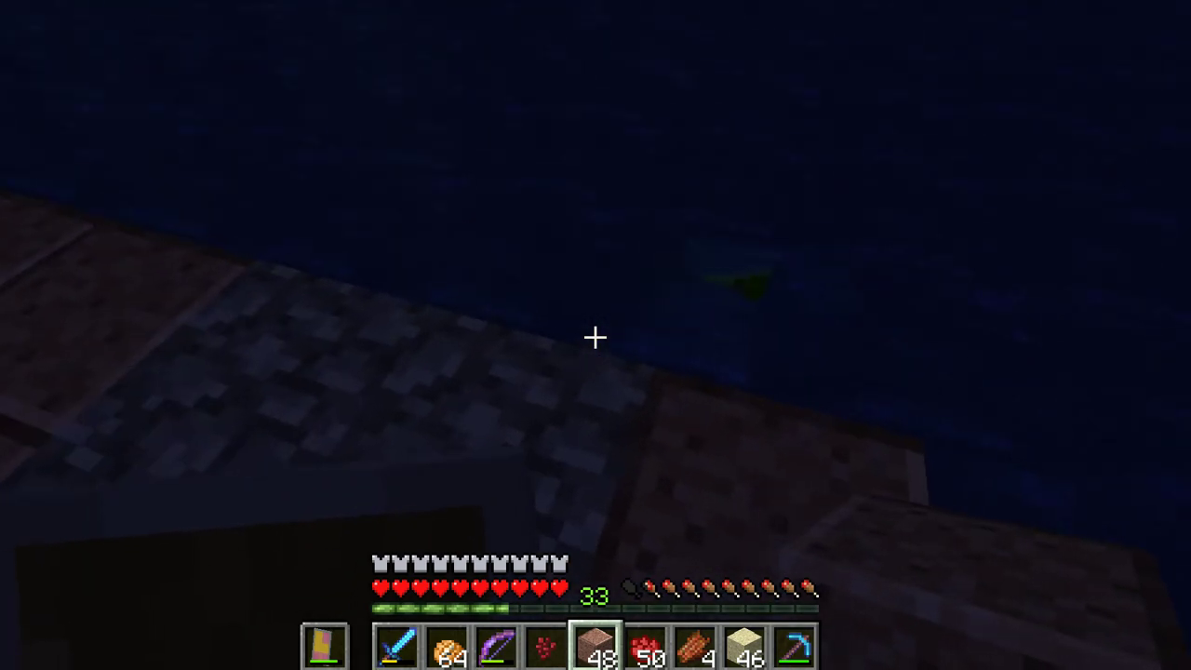
key("1")
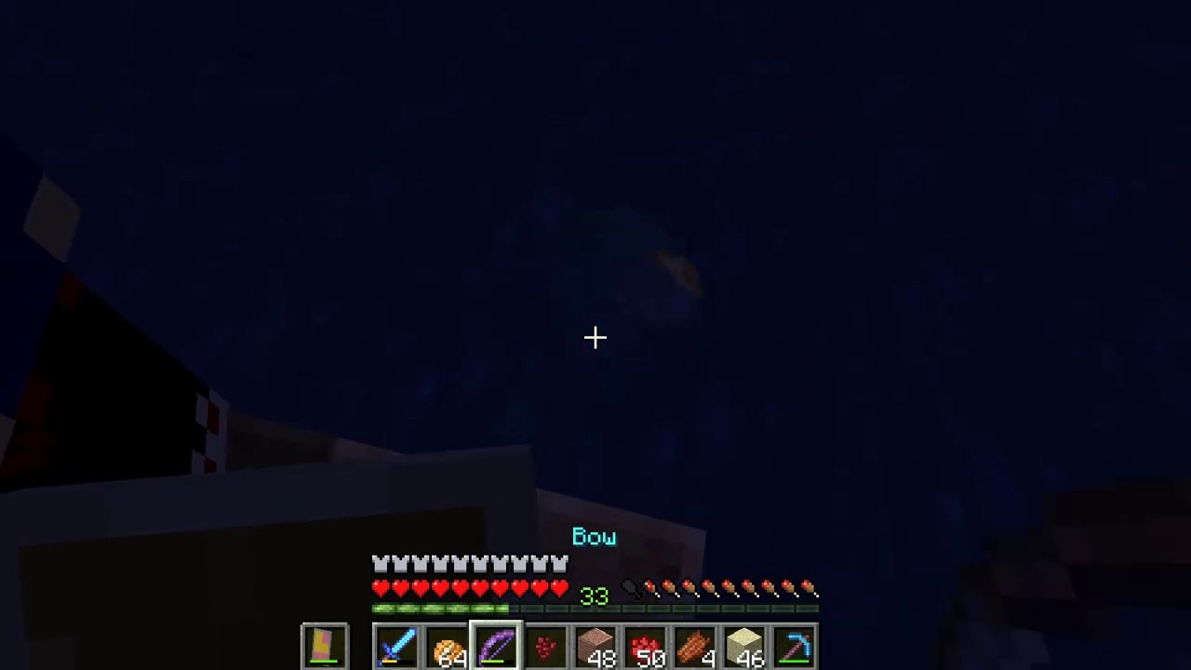
right_click(595, 337)
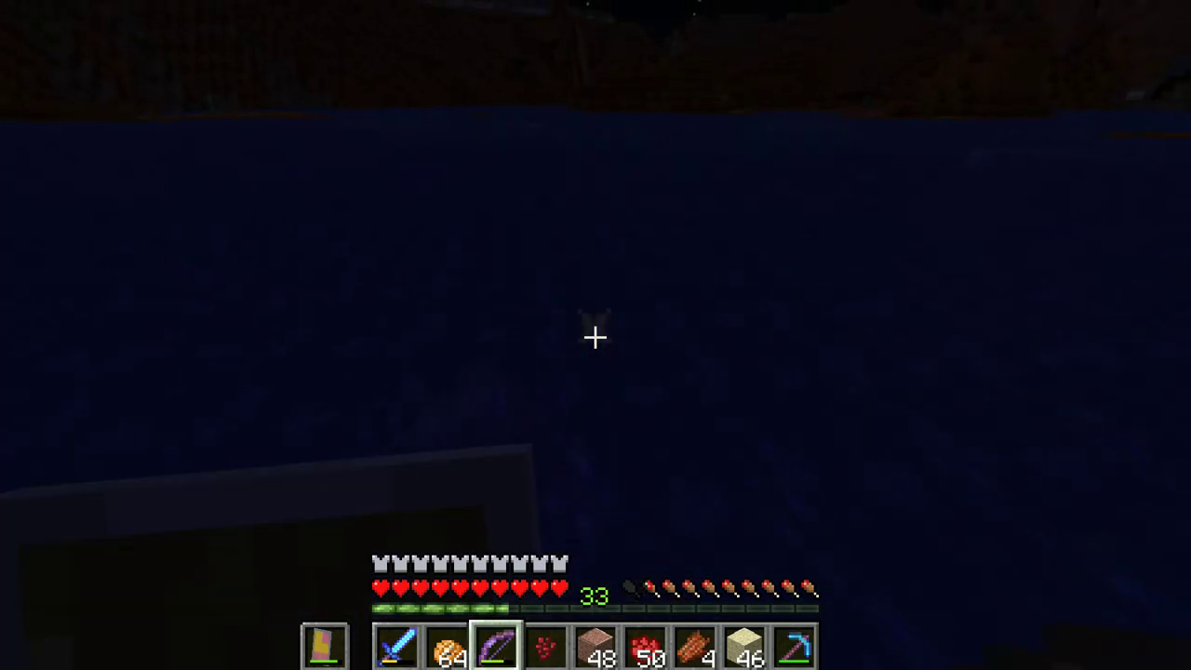
right_click(596, 337)
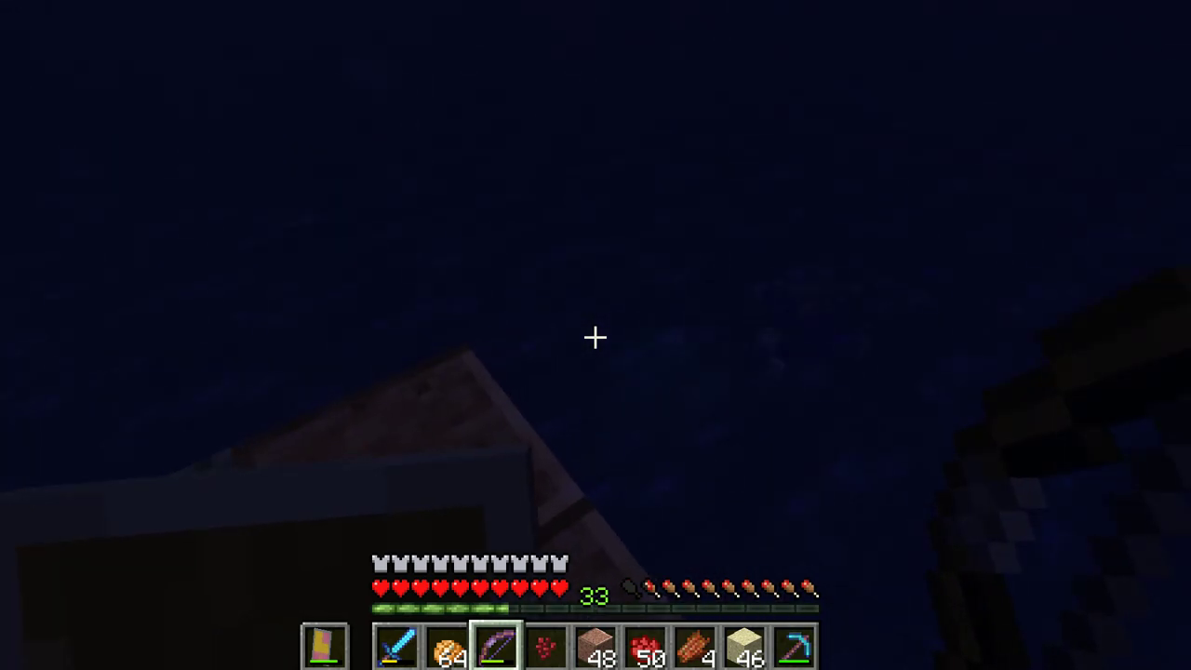
right_click(595, 337)
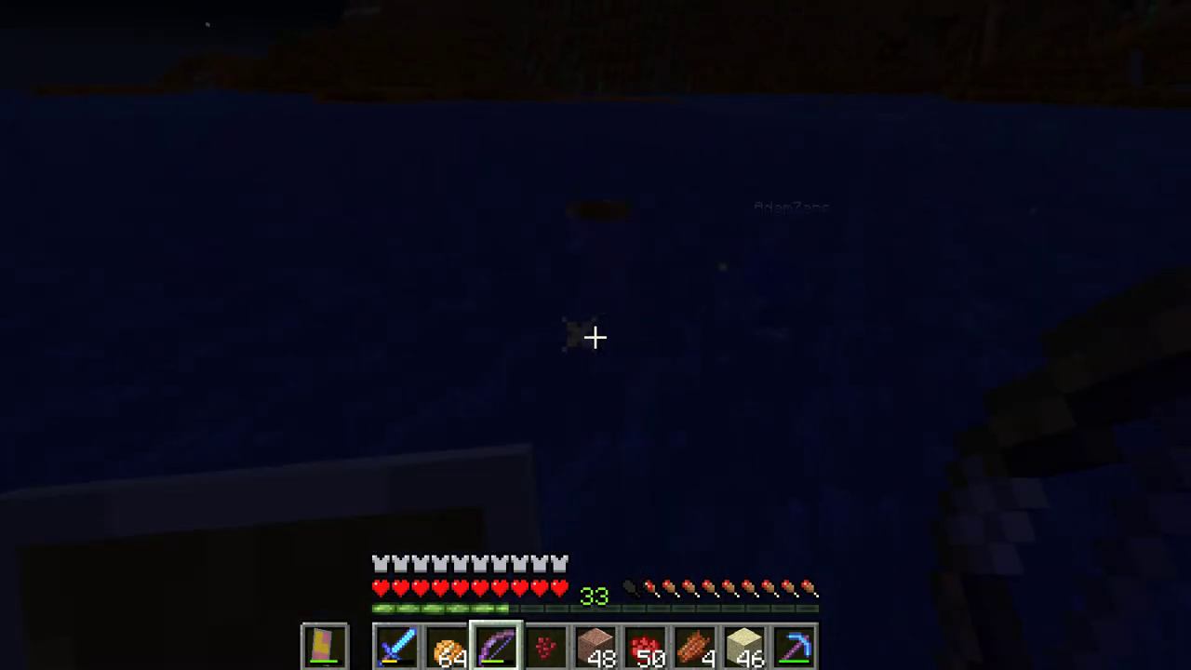
right_click(595, 337)
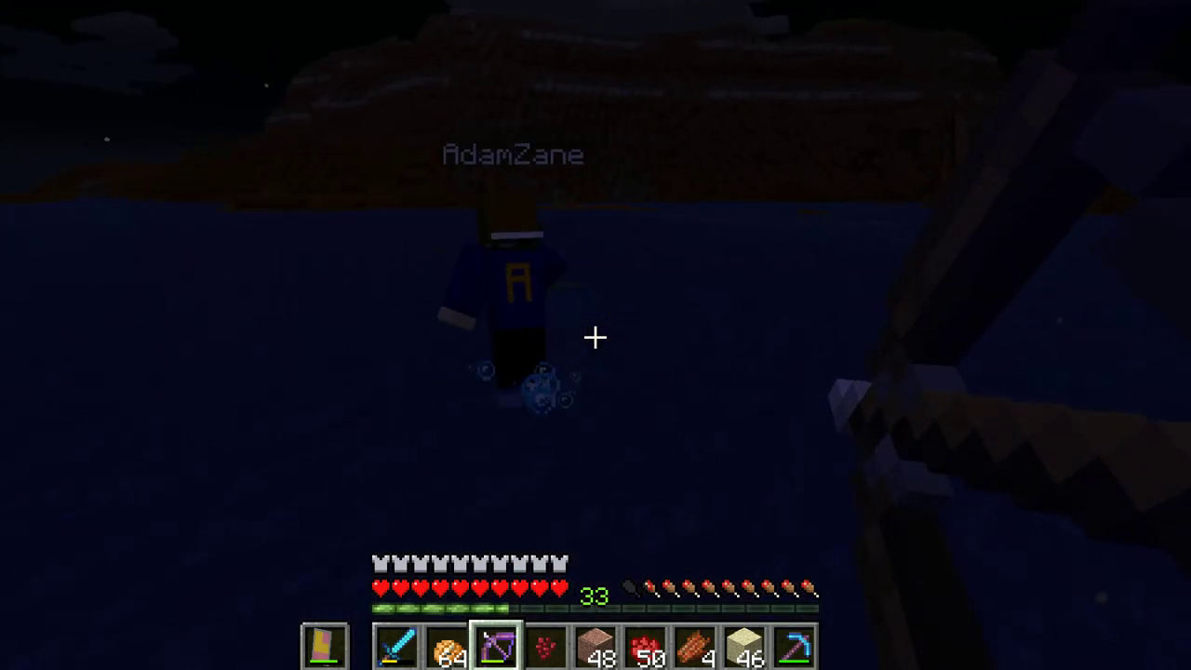
right_click(596, 336)
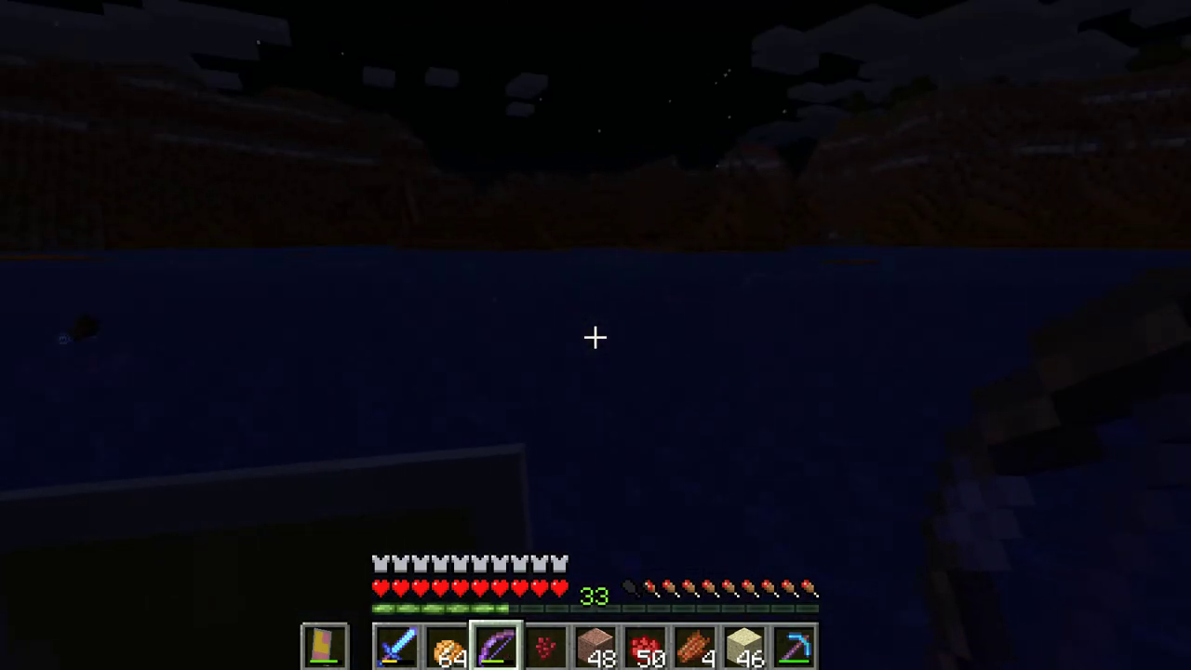